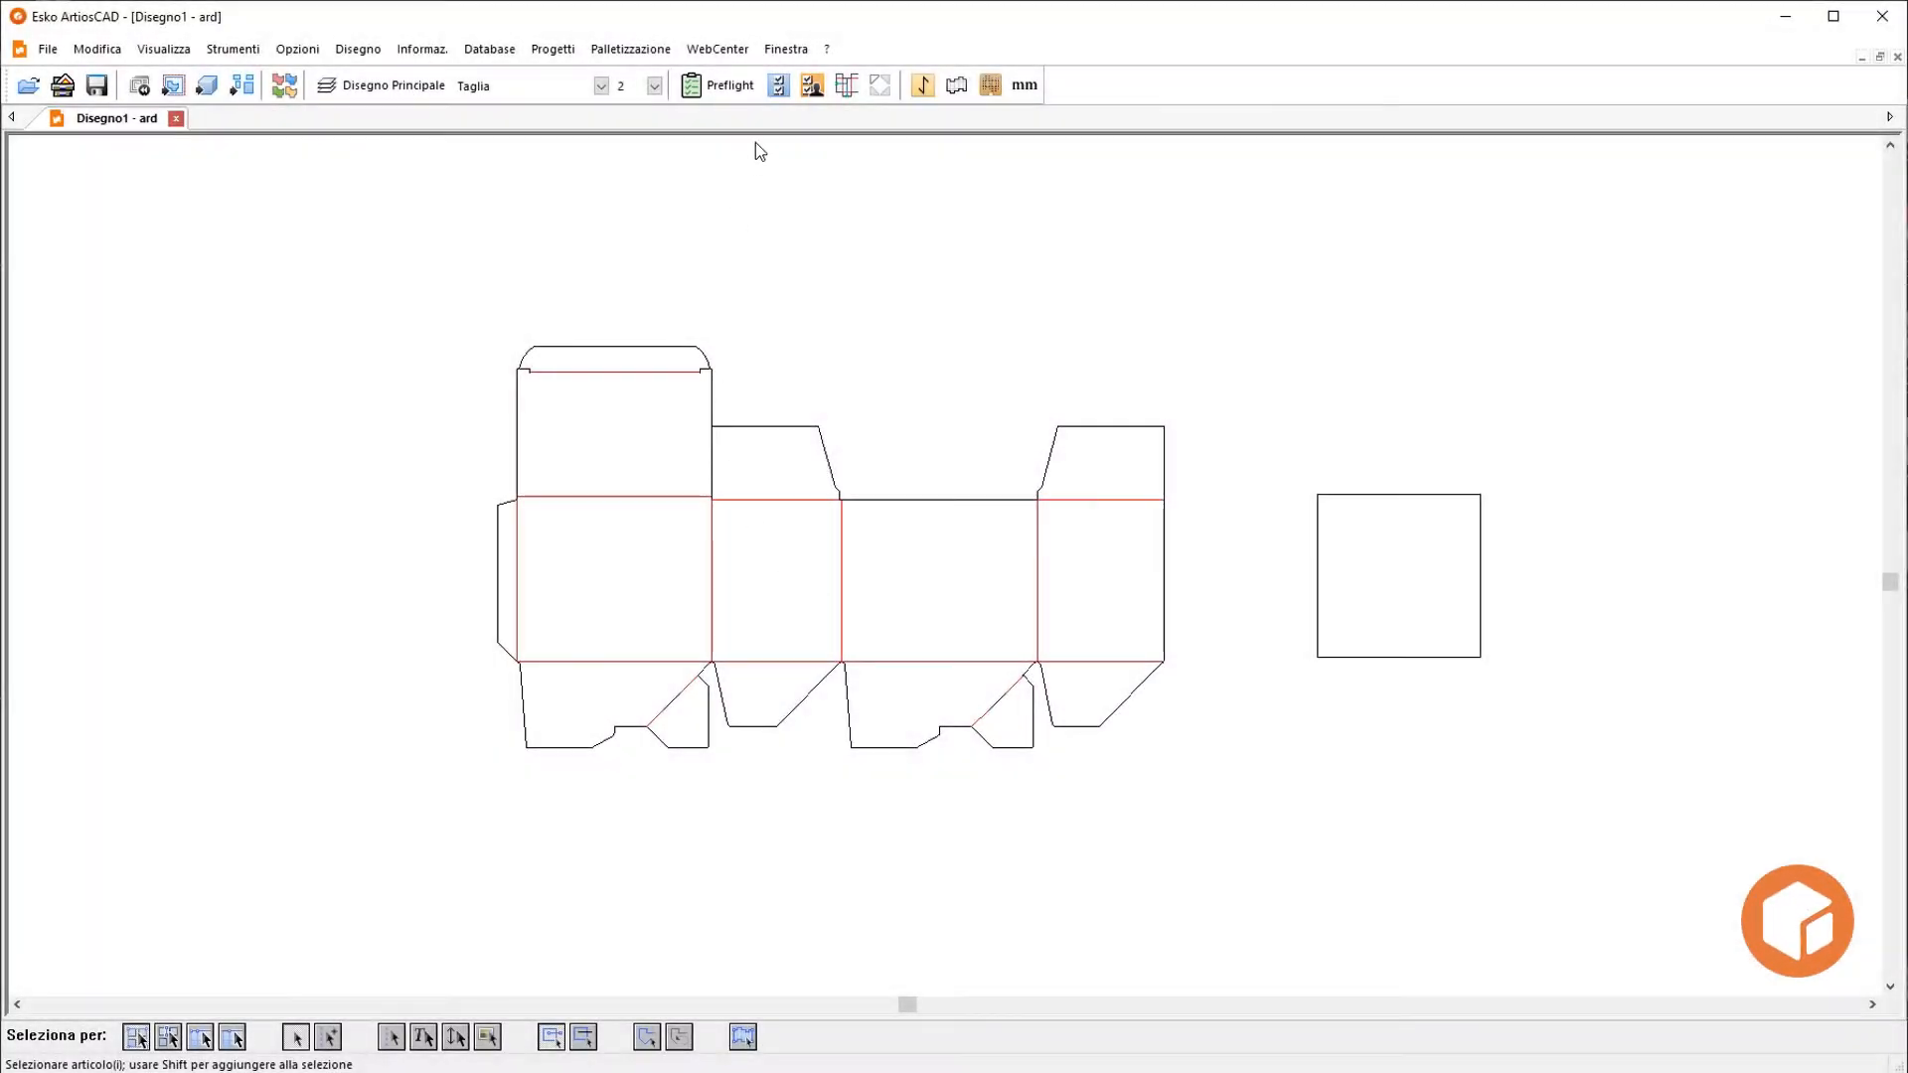
Display the Grafica toolbar in the drawing workspace
click(781, 87)
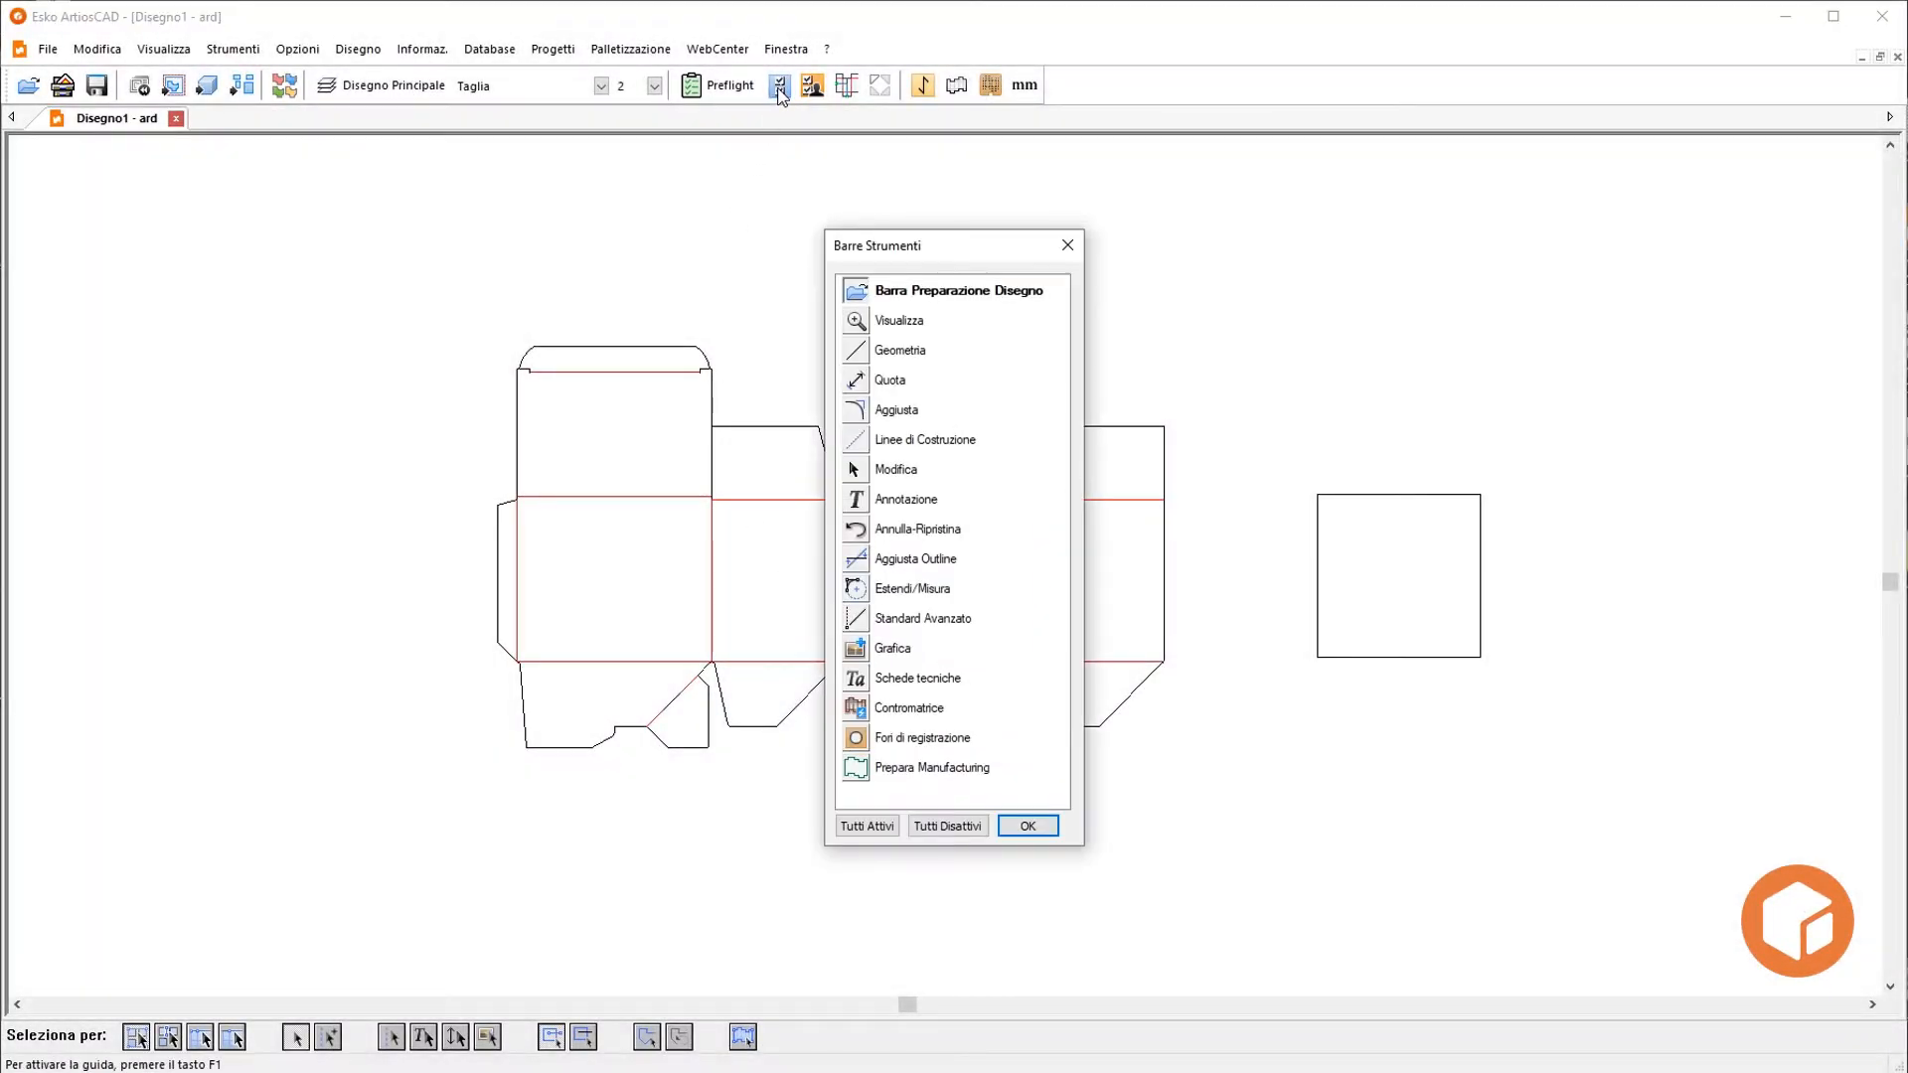
click(852, 653)
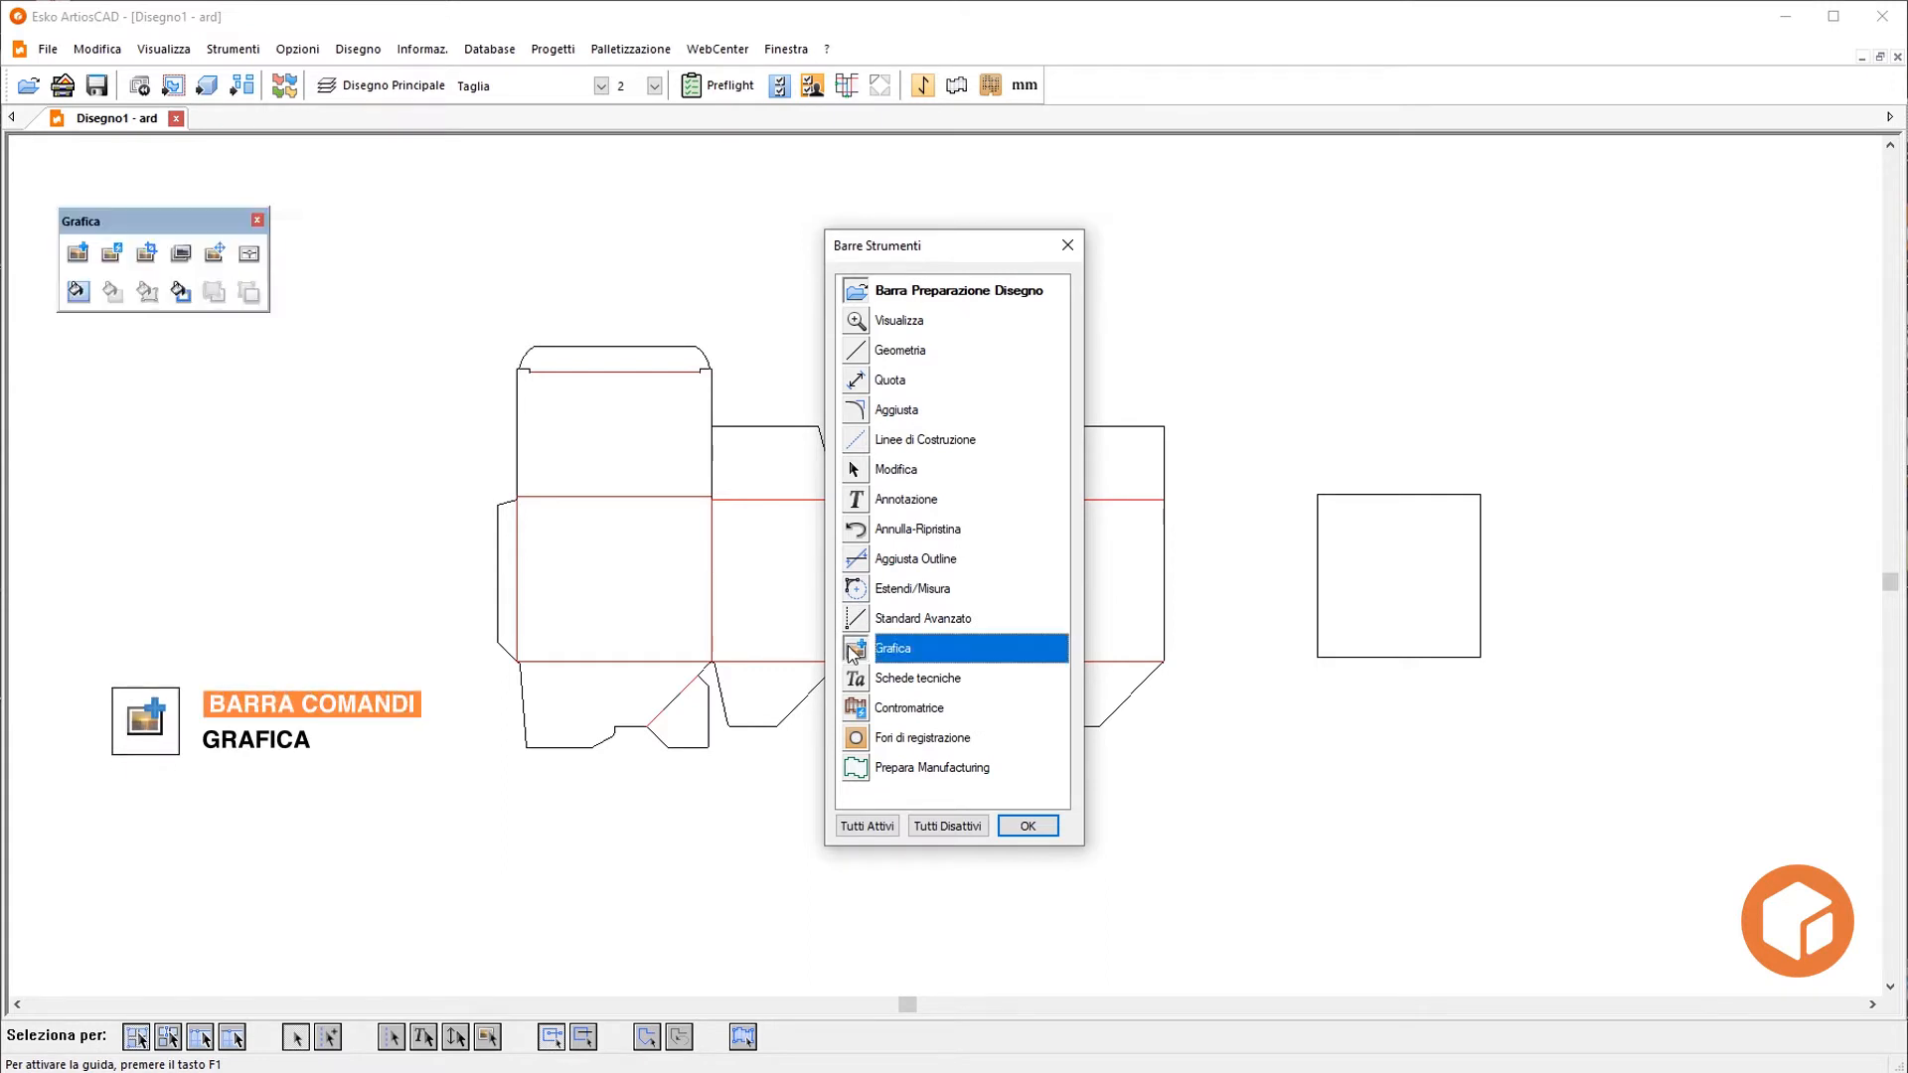
click(1029, 826)
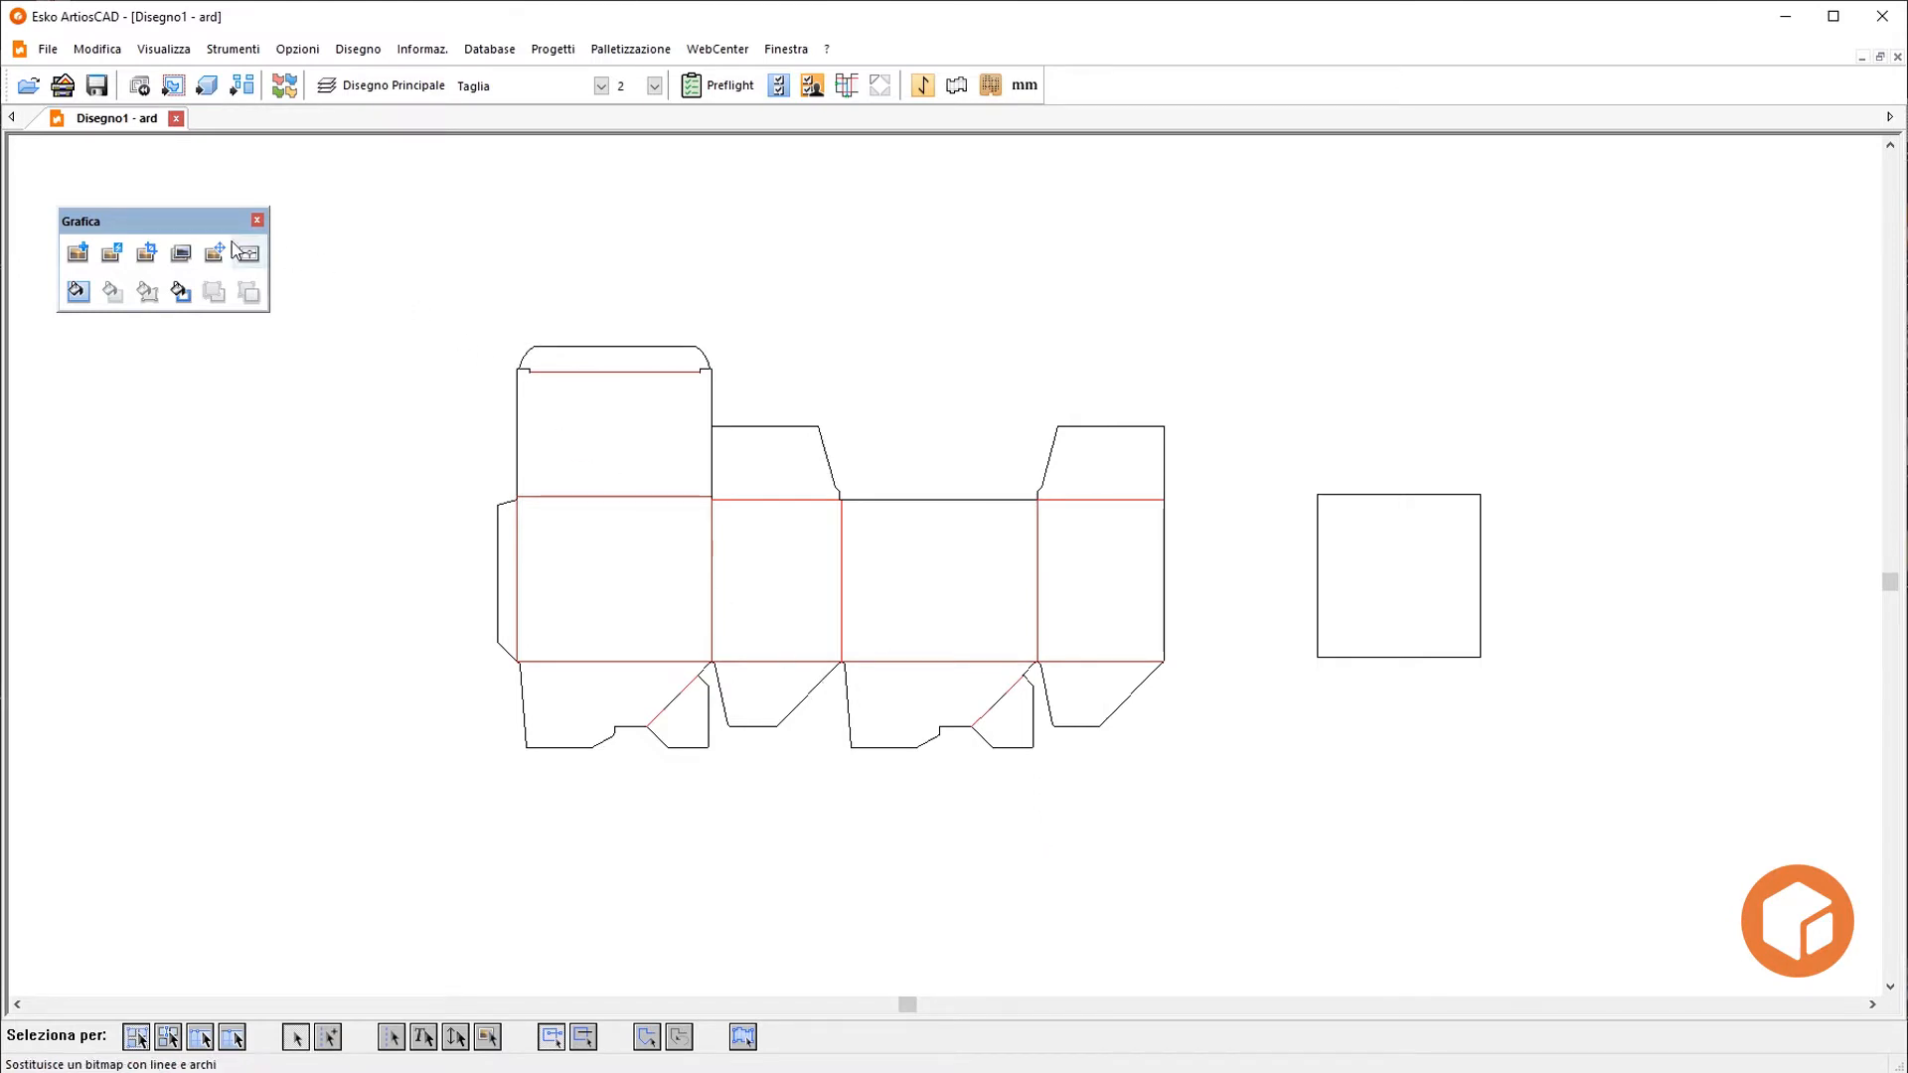
Add the FLARE bitmap and move it about 248 mm across and 111 mm down to cover the box layout
click(79, 255)
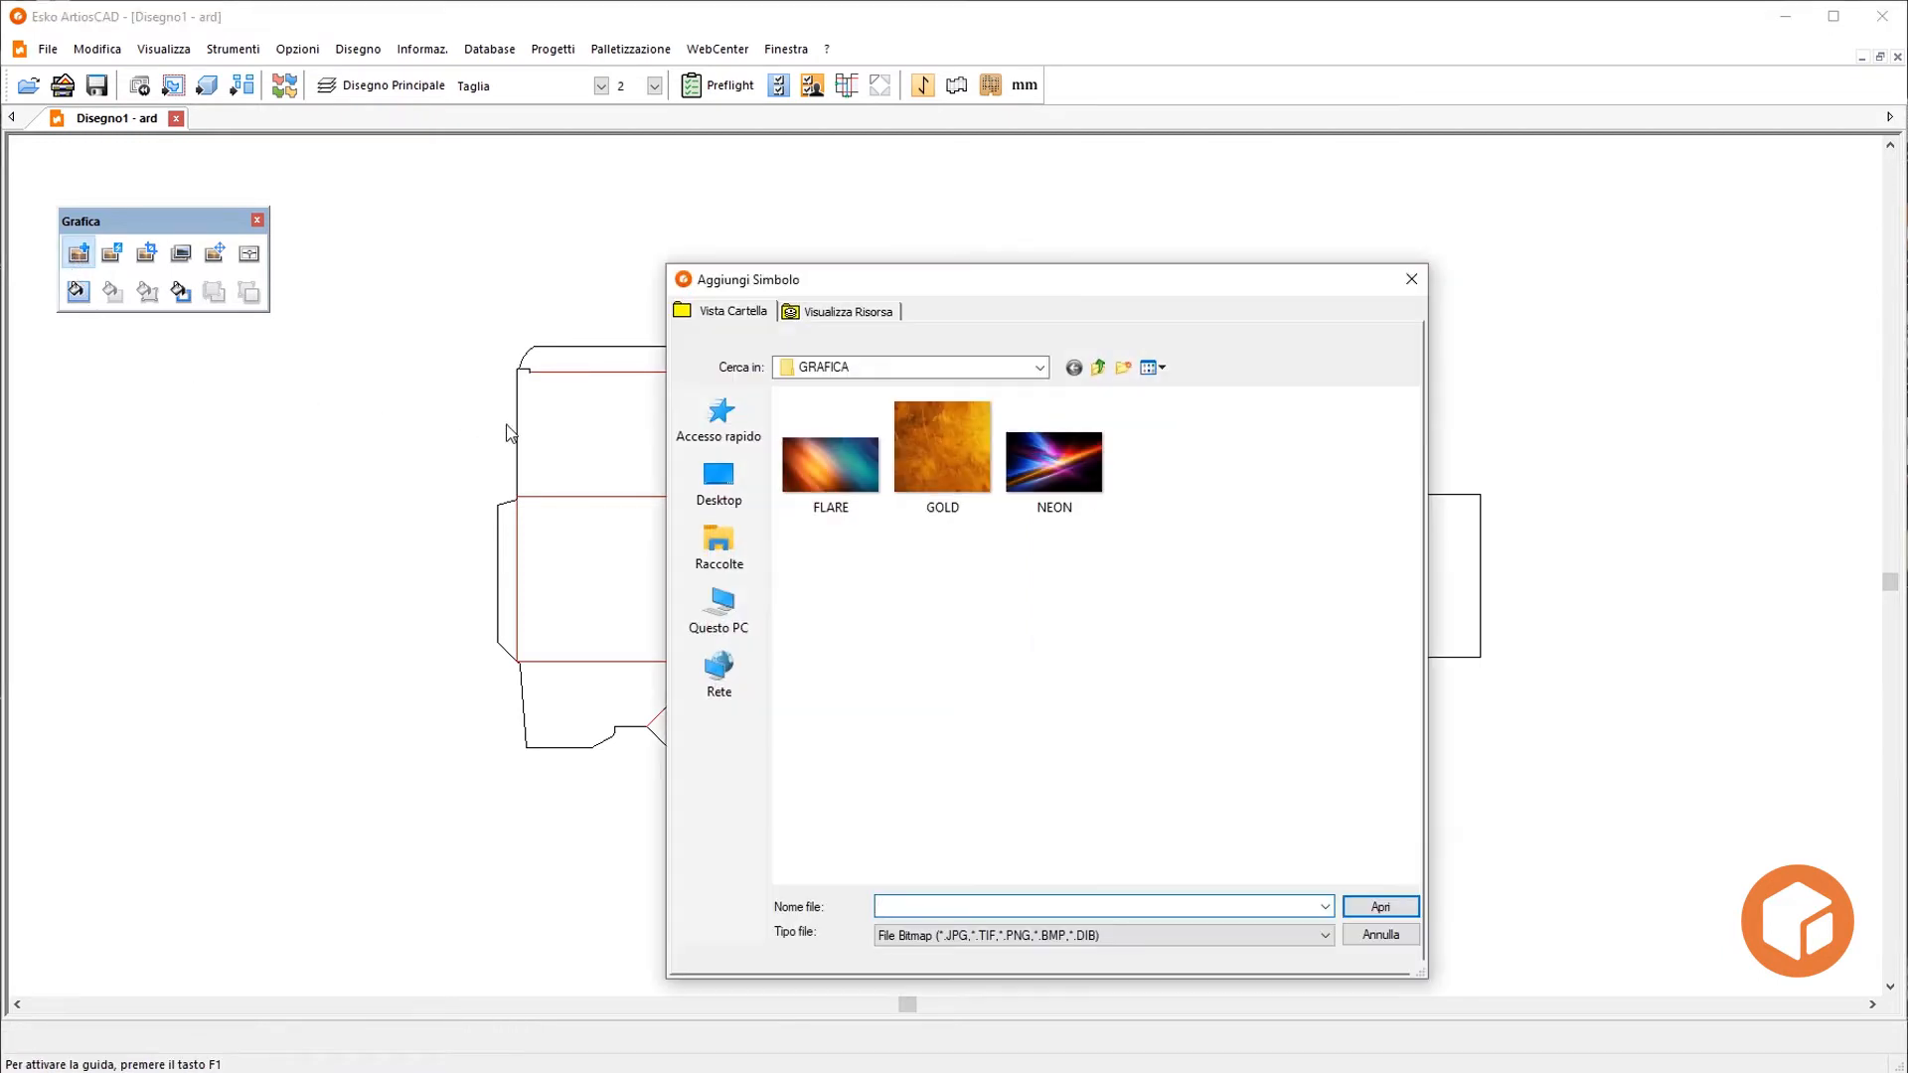
click(817, 473)
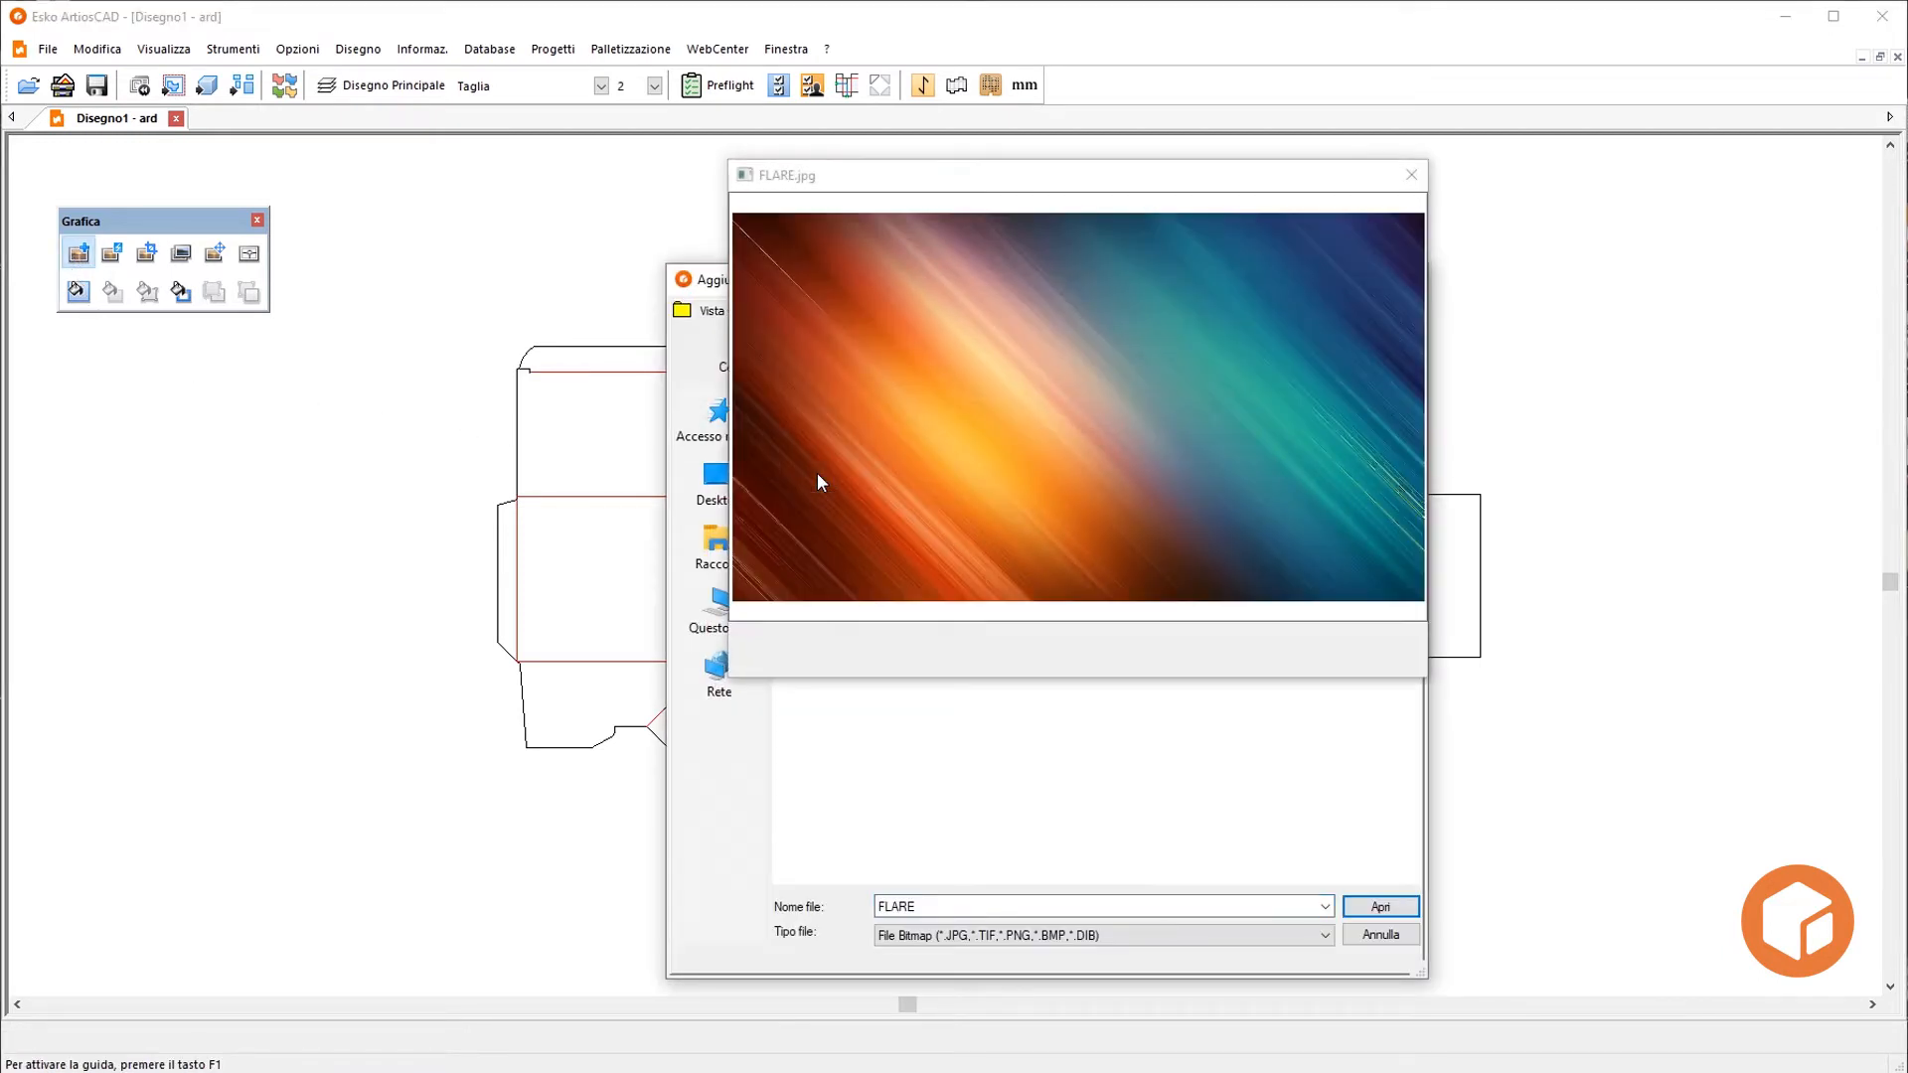
click(1381, 906)
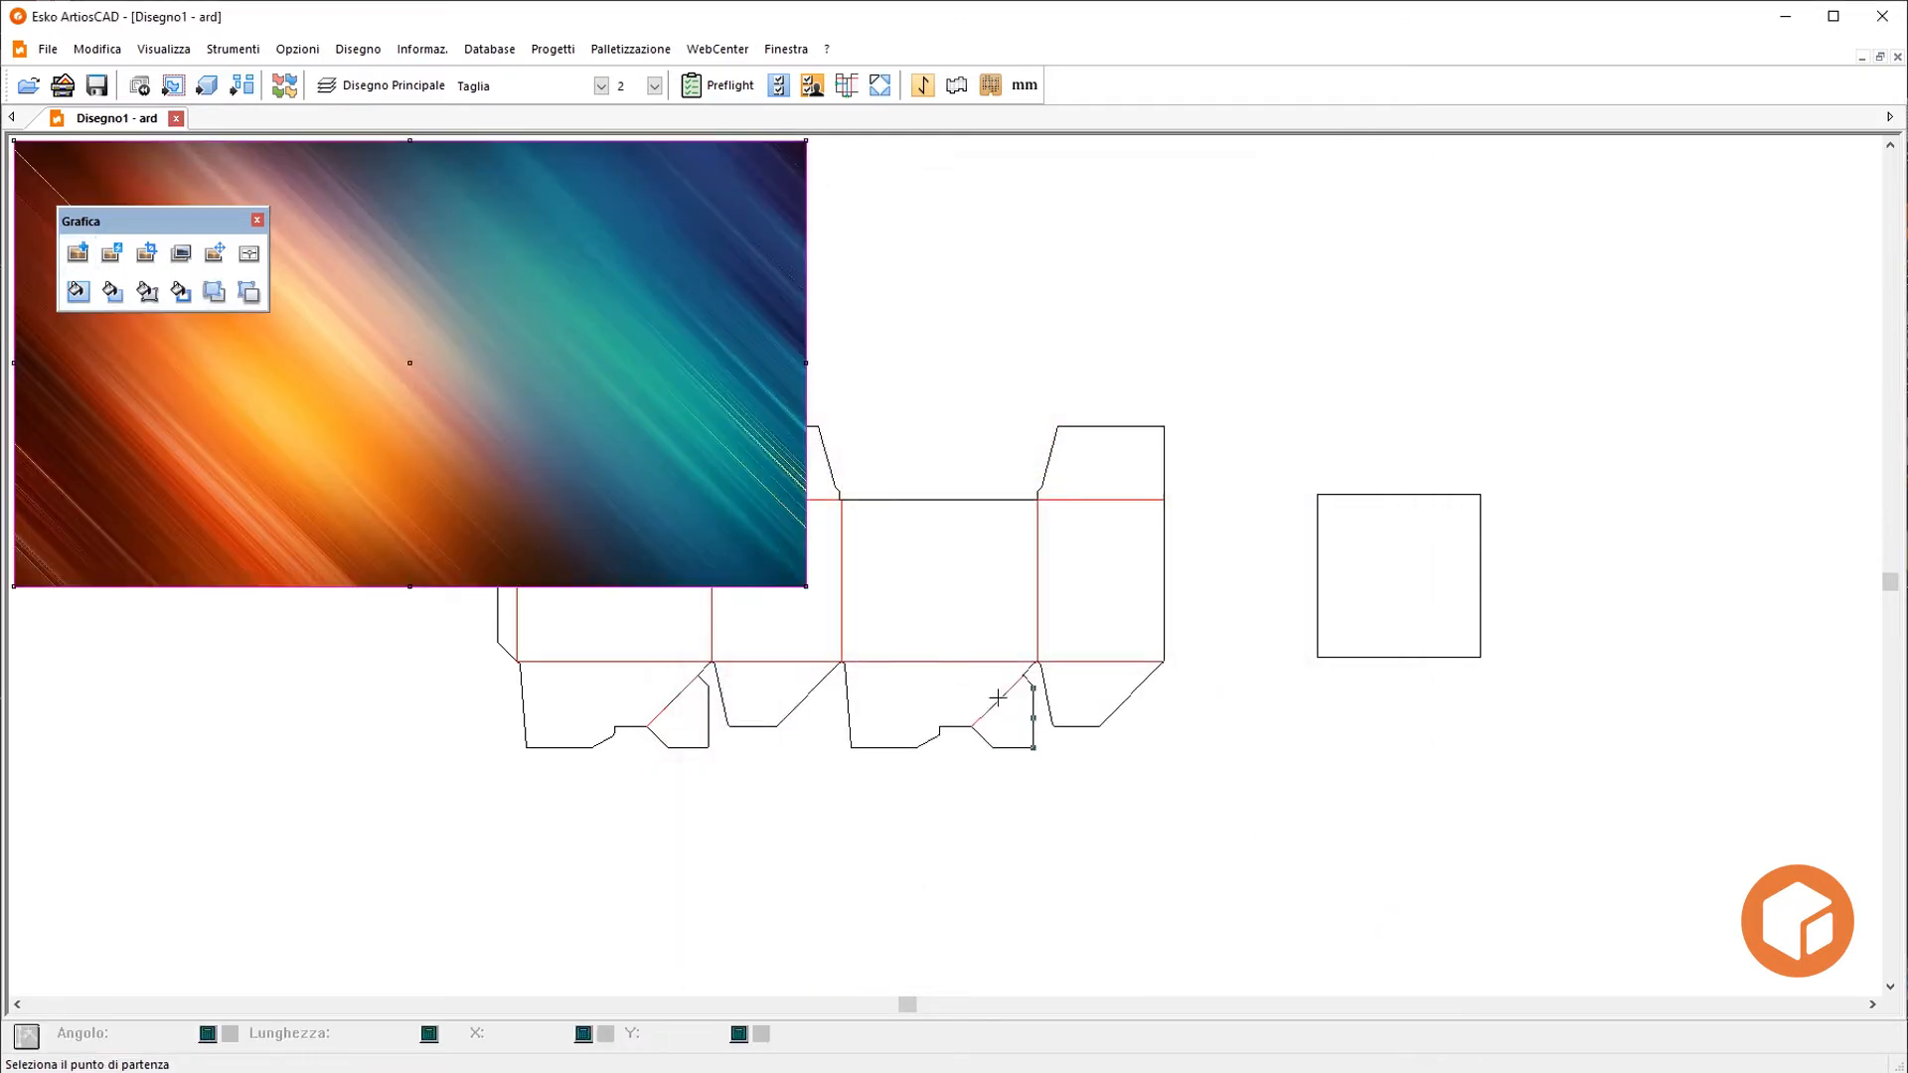
click(806, 586)
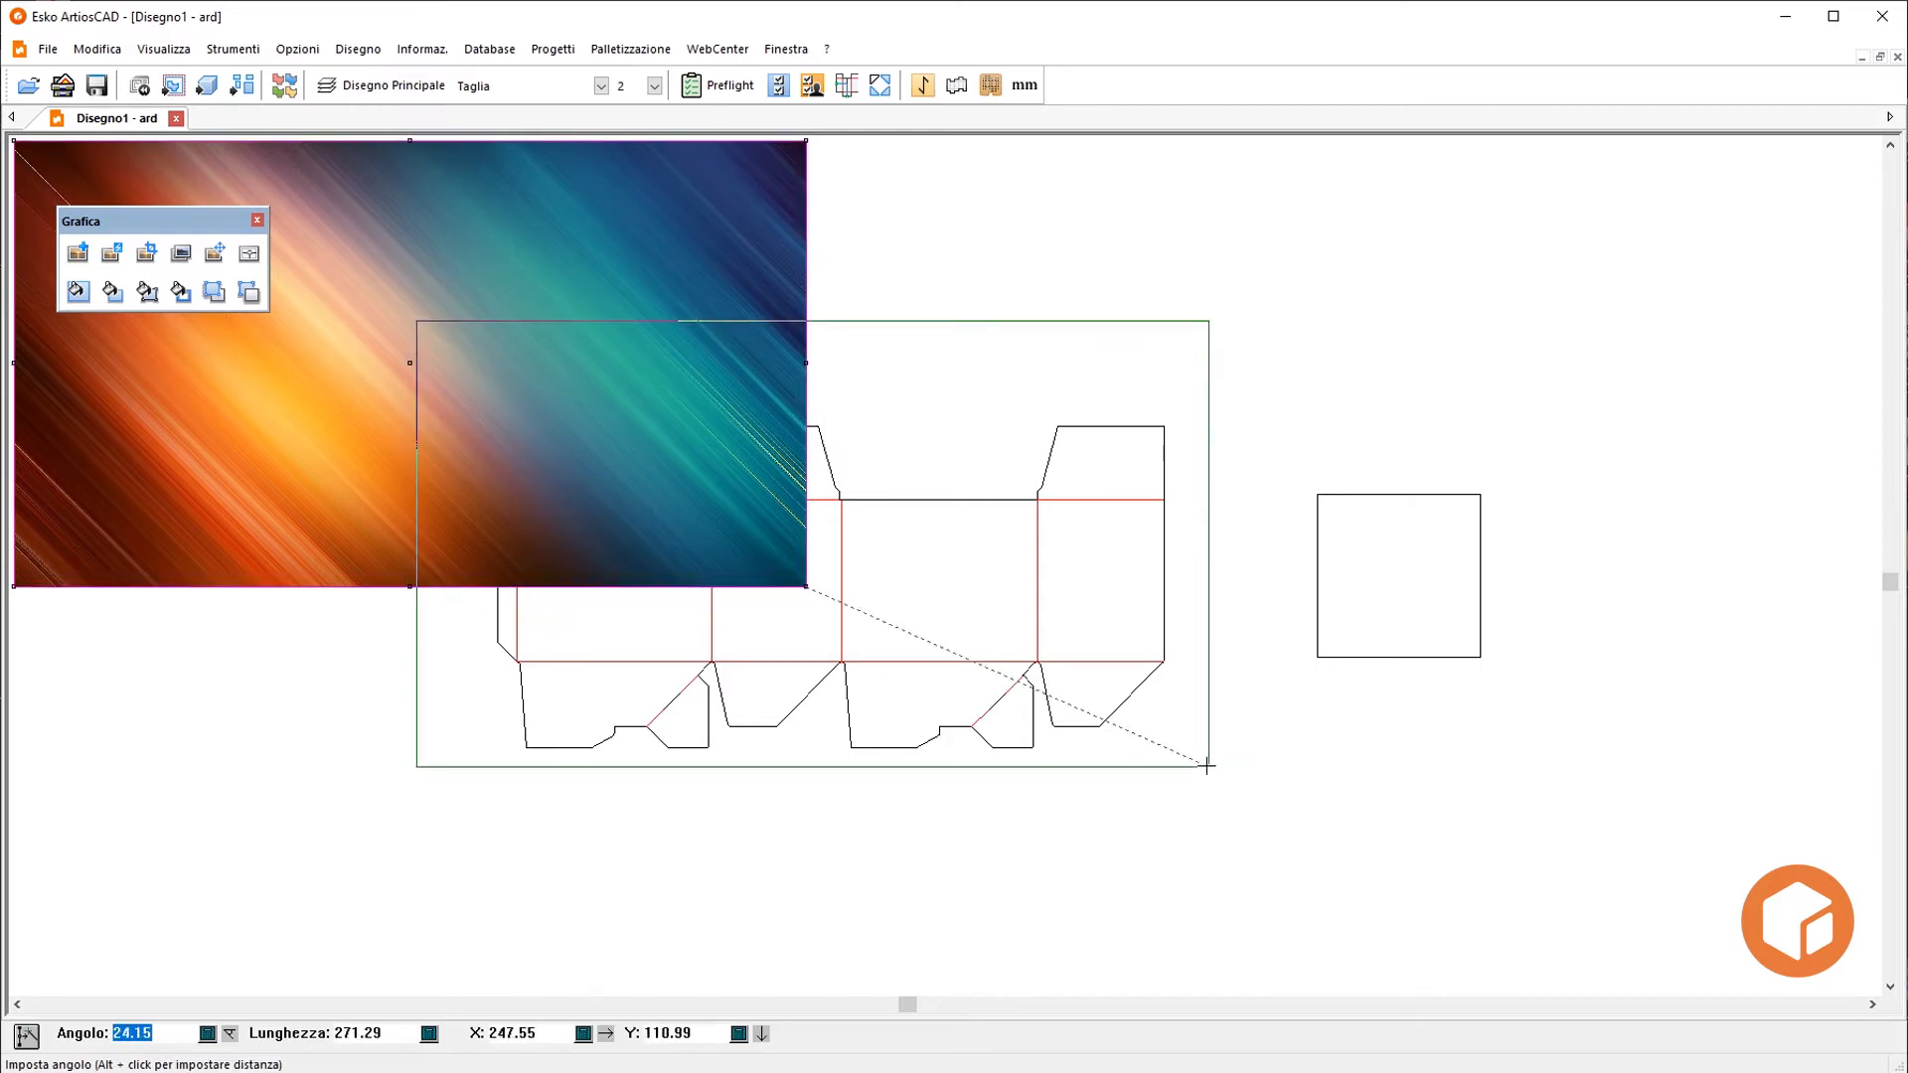
click(1207, 766)
click(1208, 766)
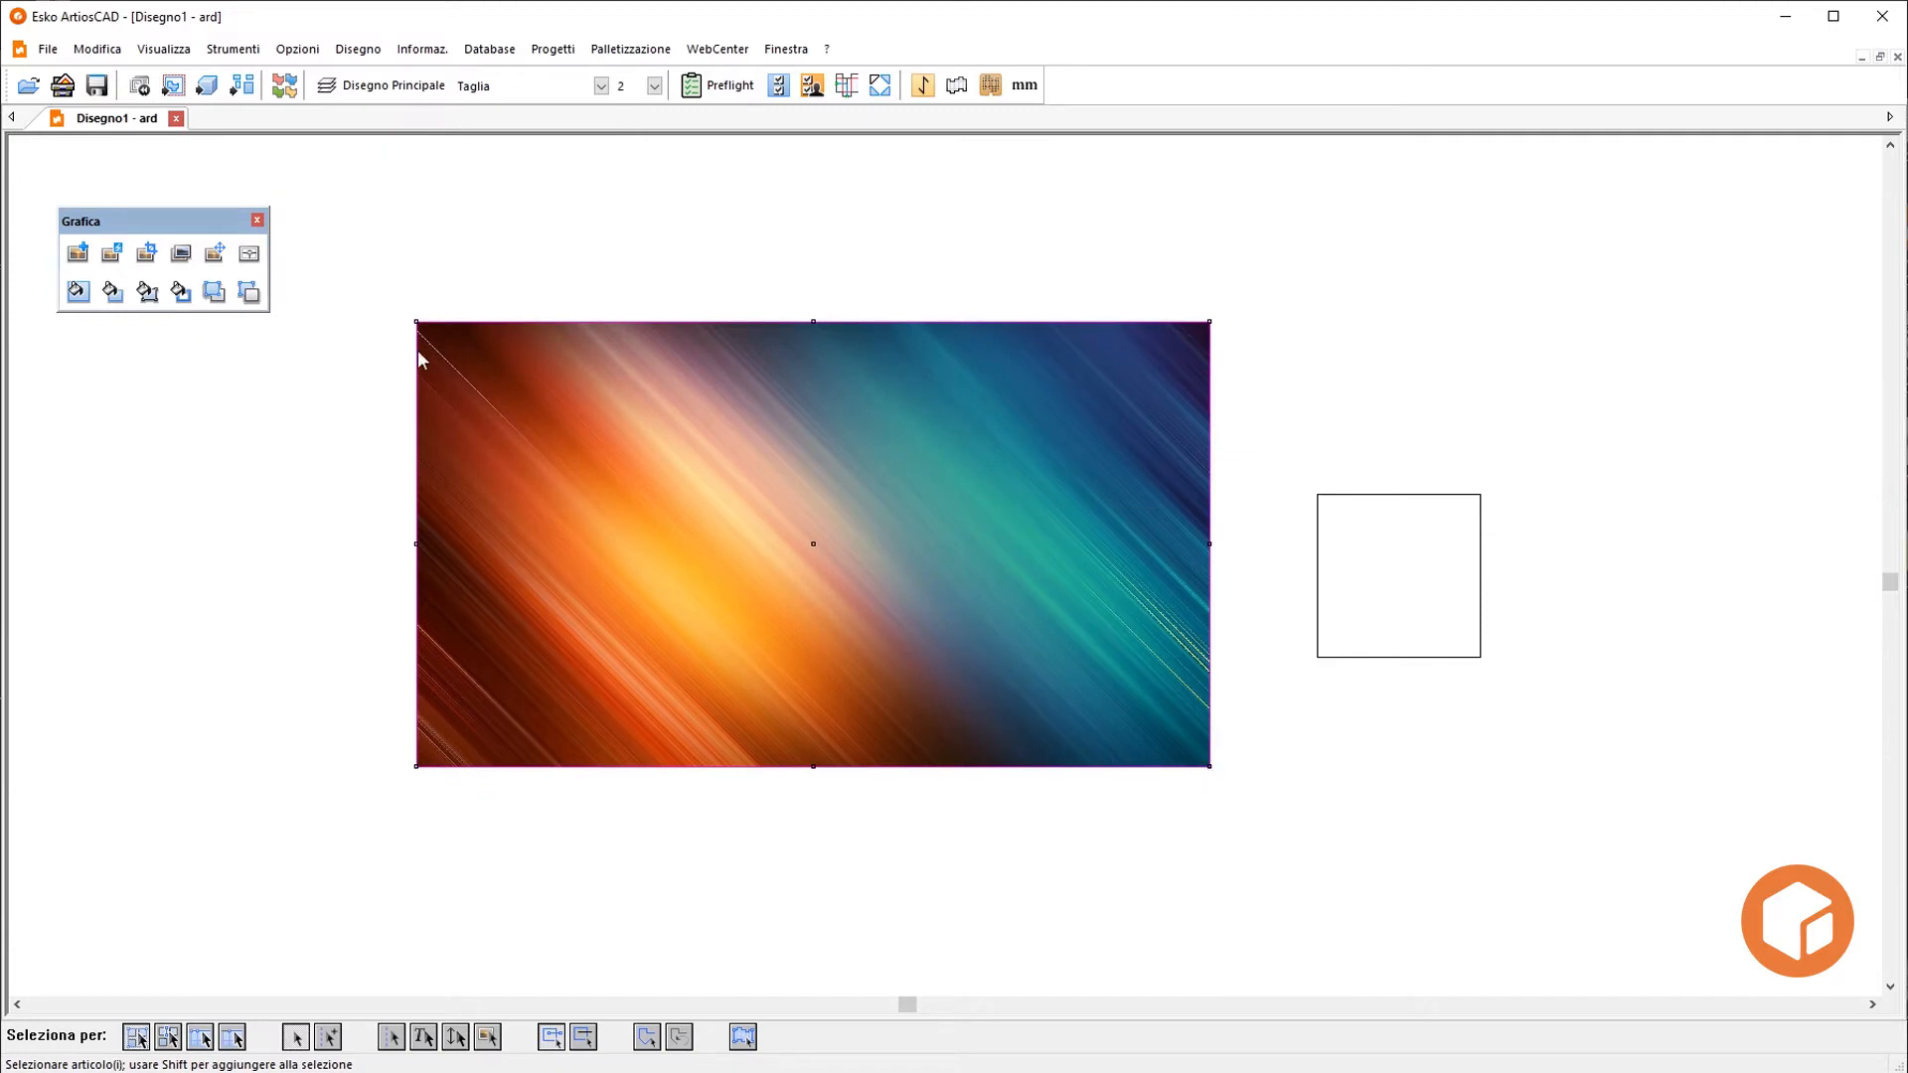
Add the GOLD bitmap and move it about 761 mm across and 150 mm down to cover the separate square, then deselect it
click(78, 252)
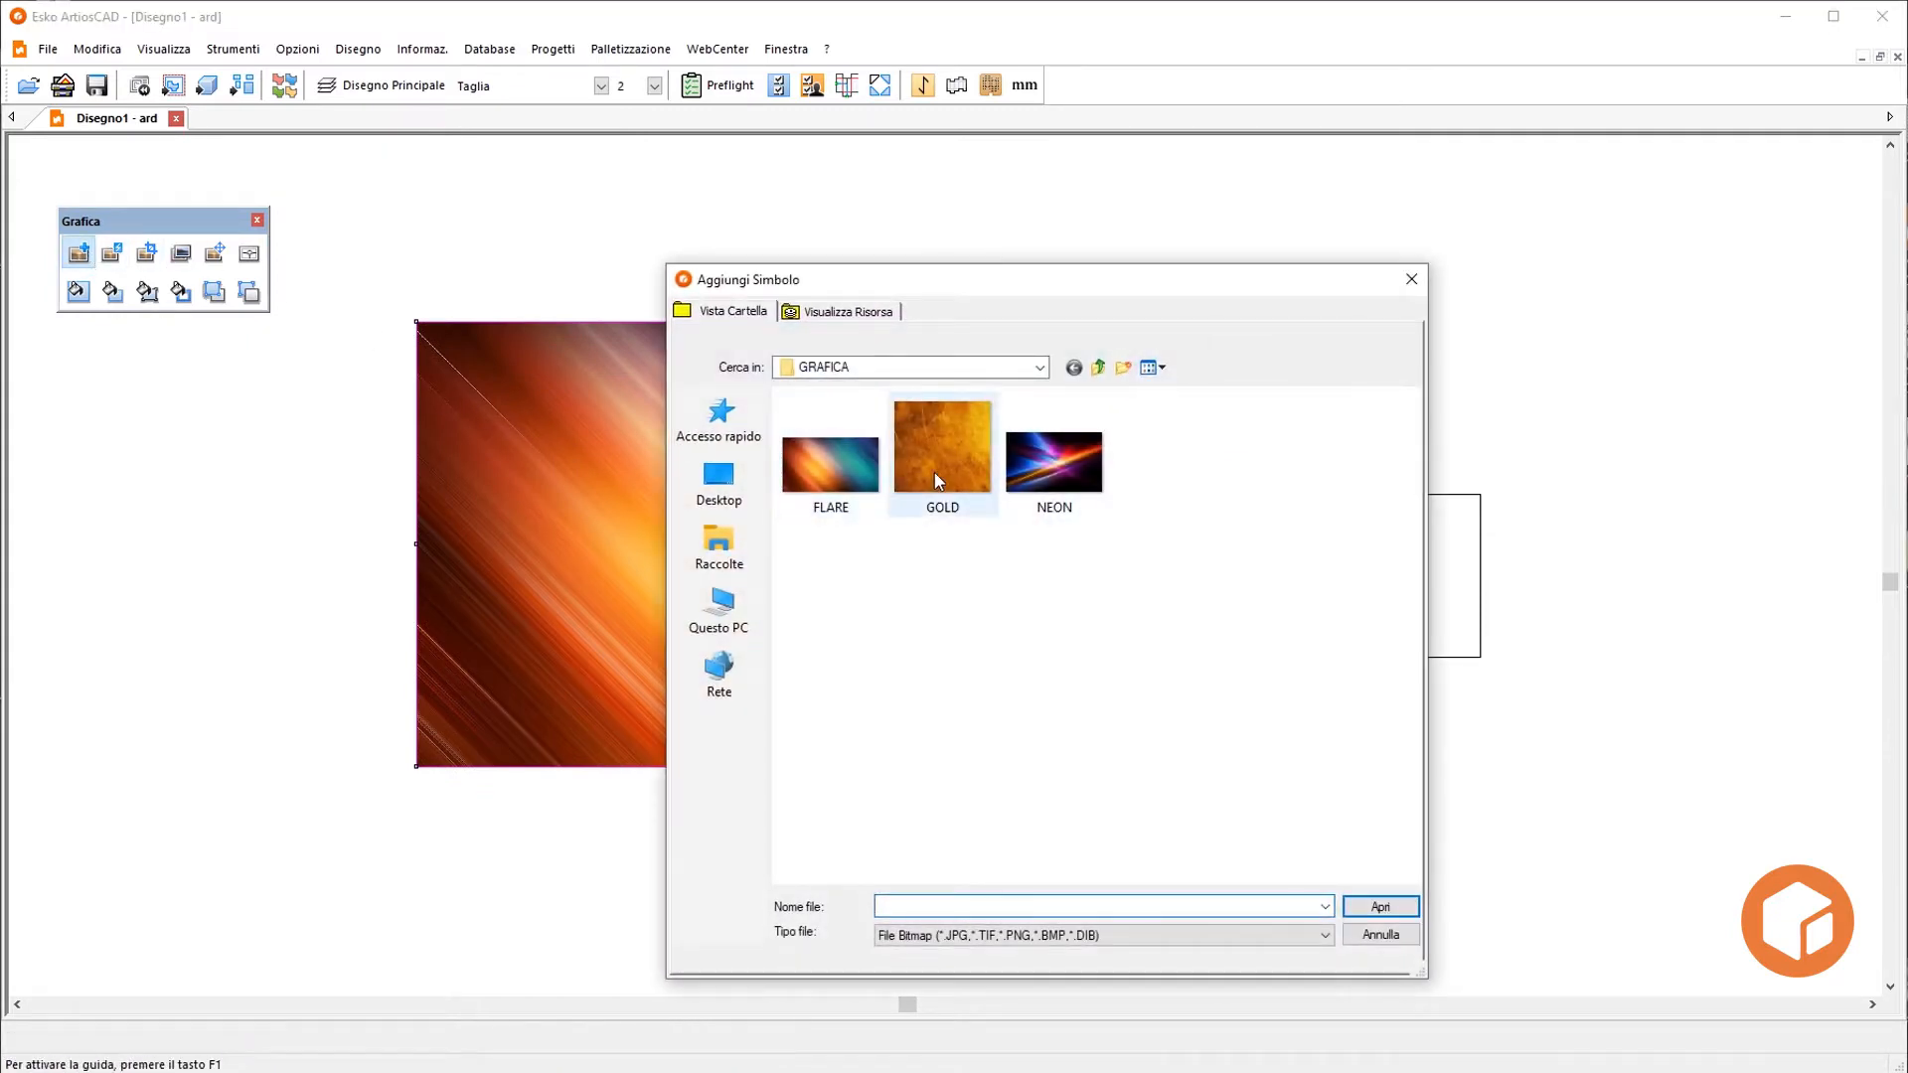
click(929, 480)
click(1370, 902)
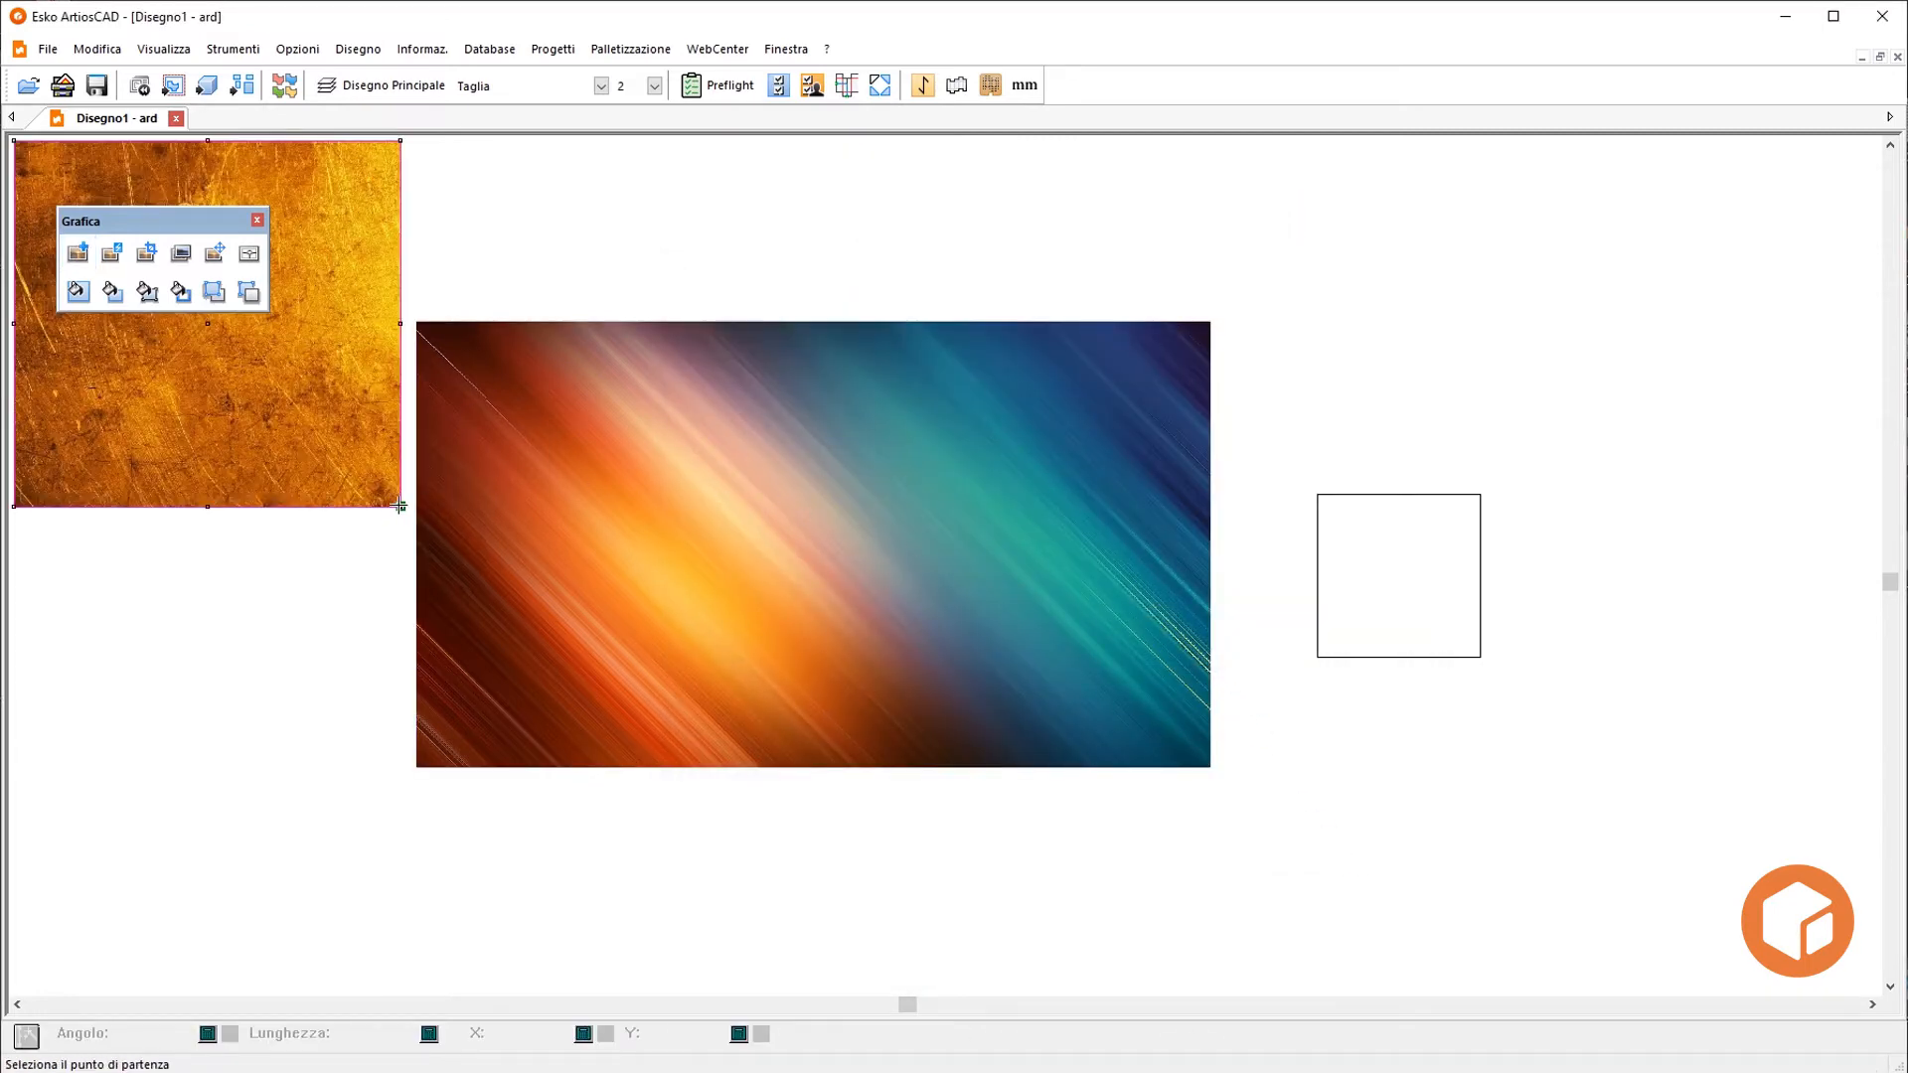
click(400, 506)
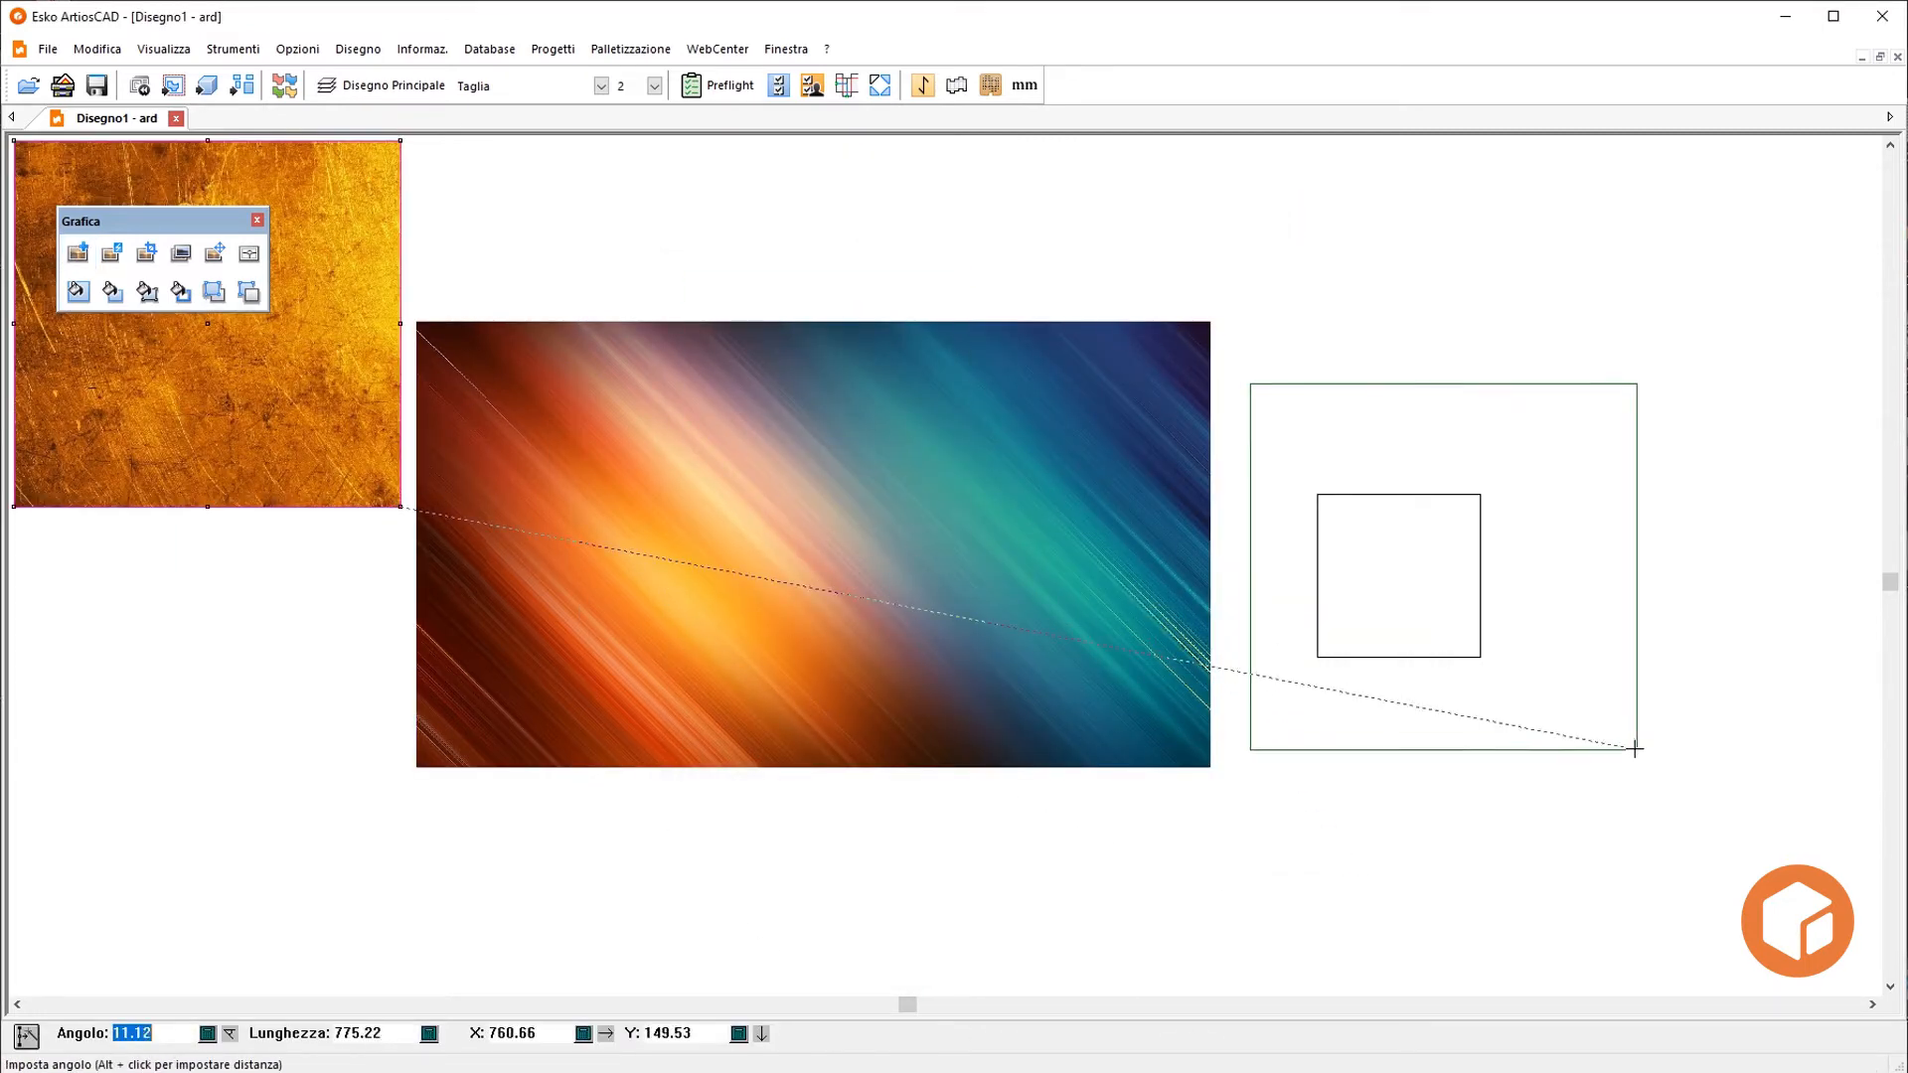
click(1633, 747)
click(1633, 748)
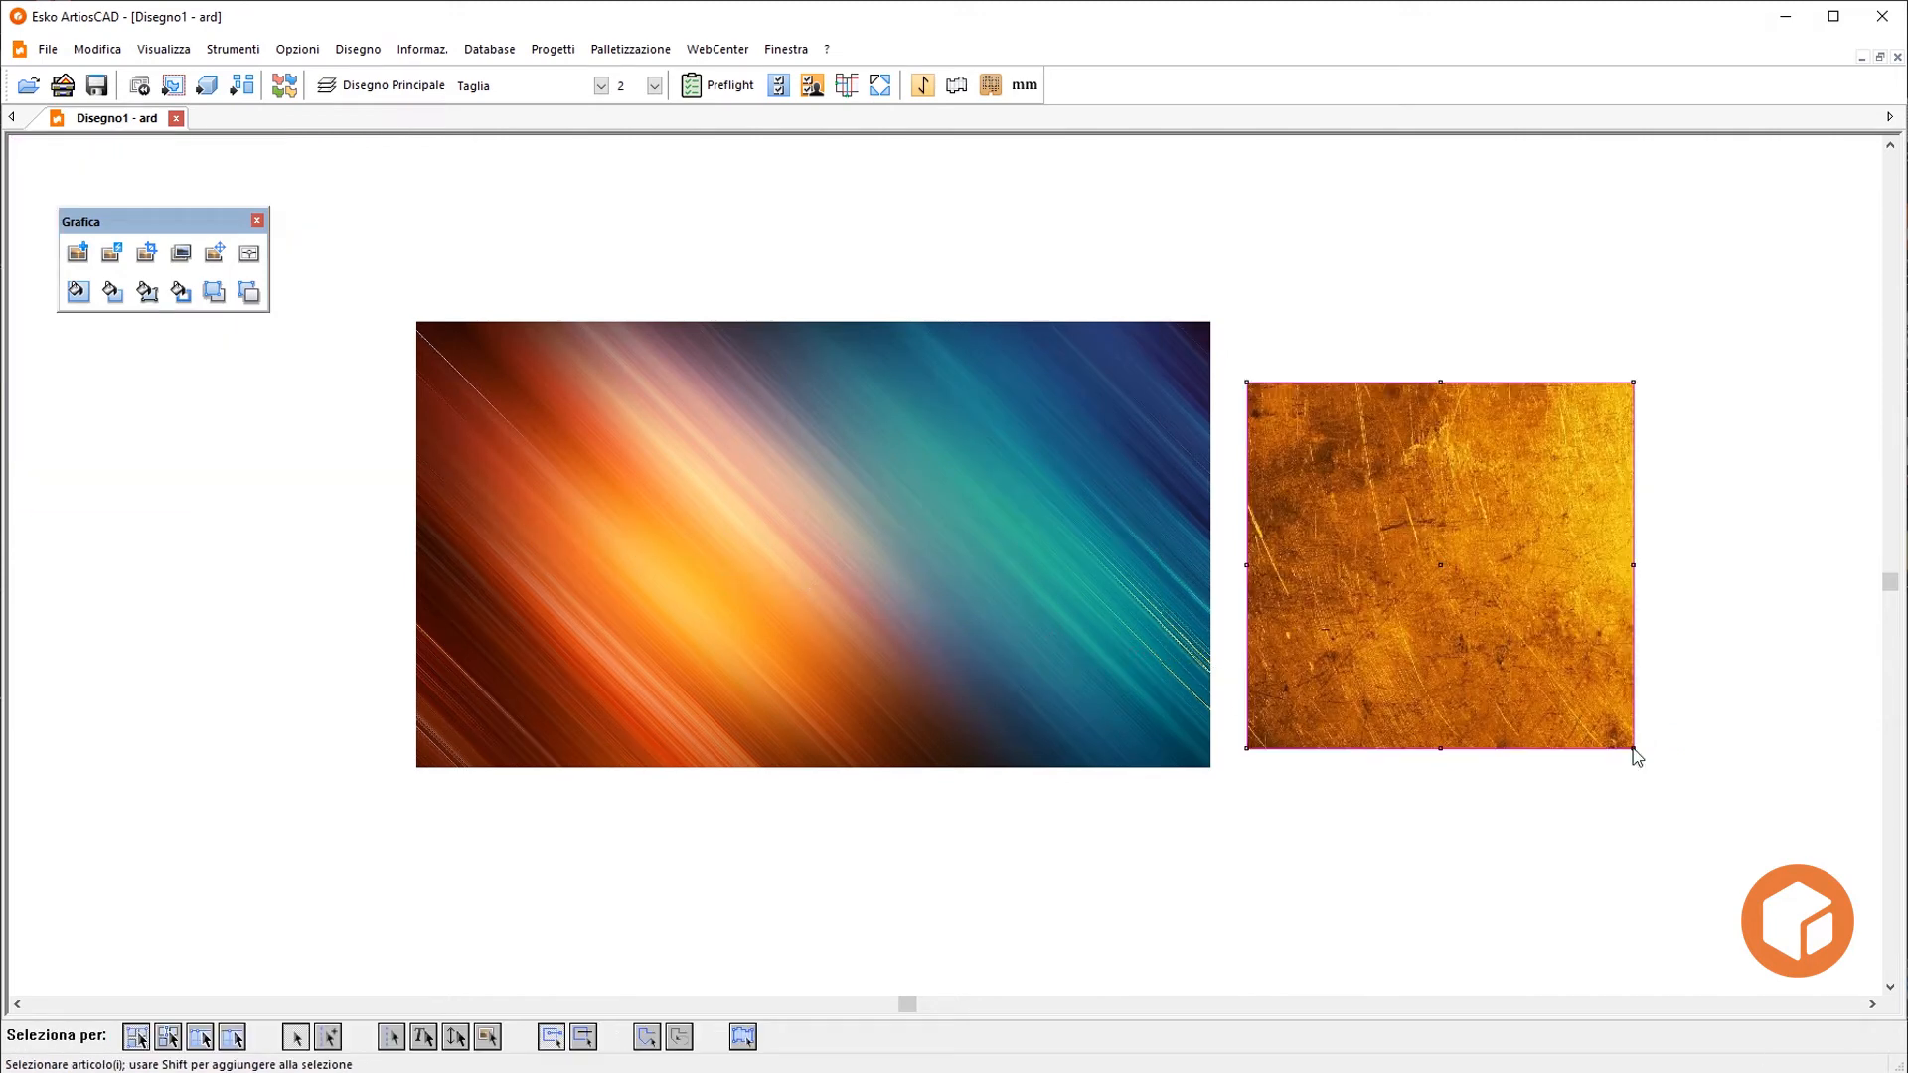
click(1499, 817)
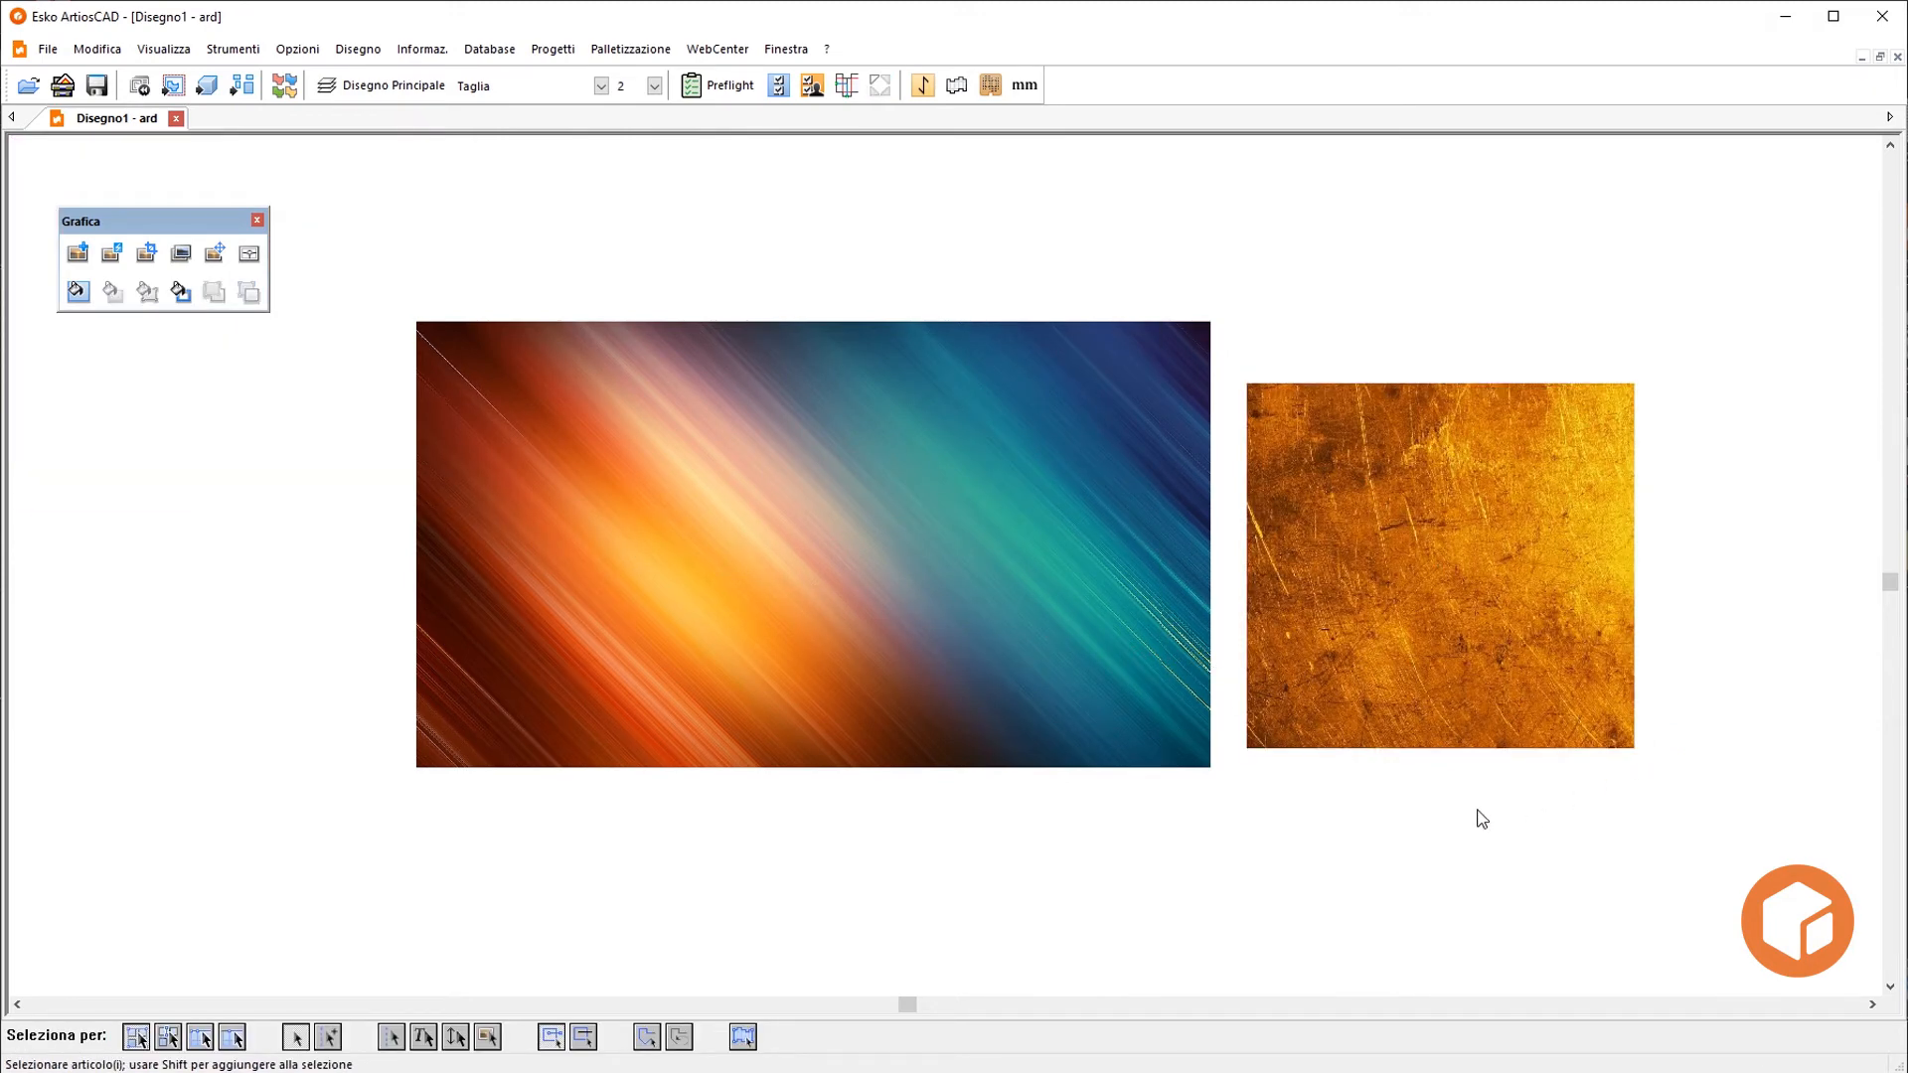
Scale and crop the FLARE bitmap to the box's design outline on the inside, with Ritaglia on and Tutto nella pagina off
drag(382, 235, 1226, 801)
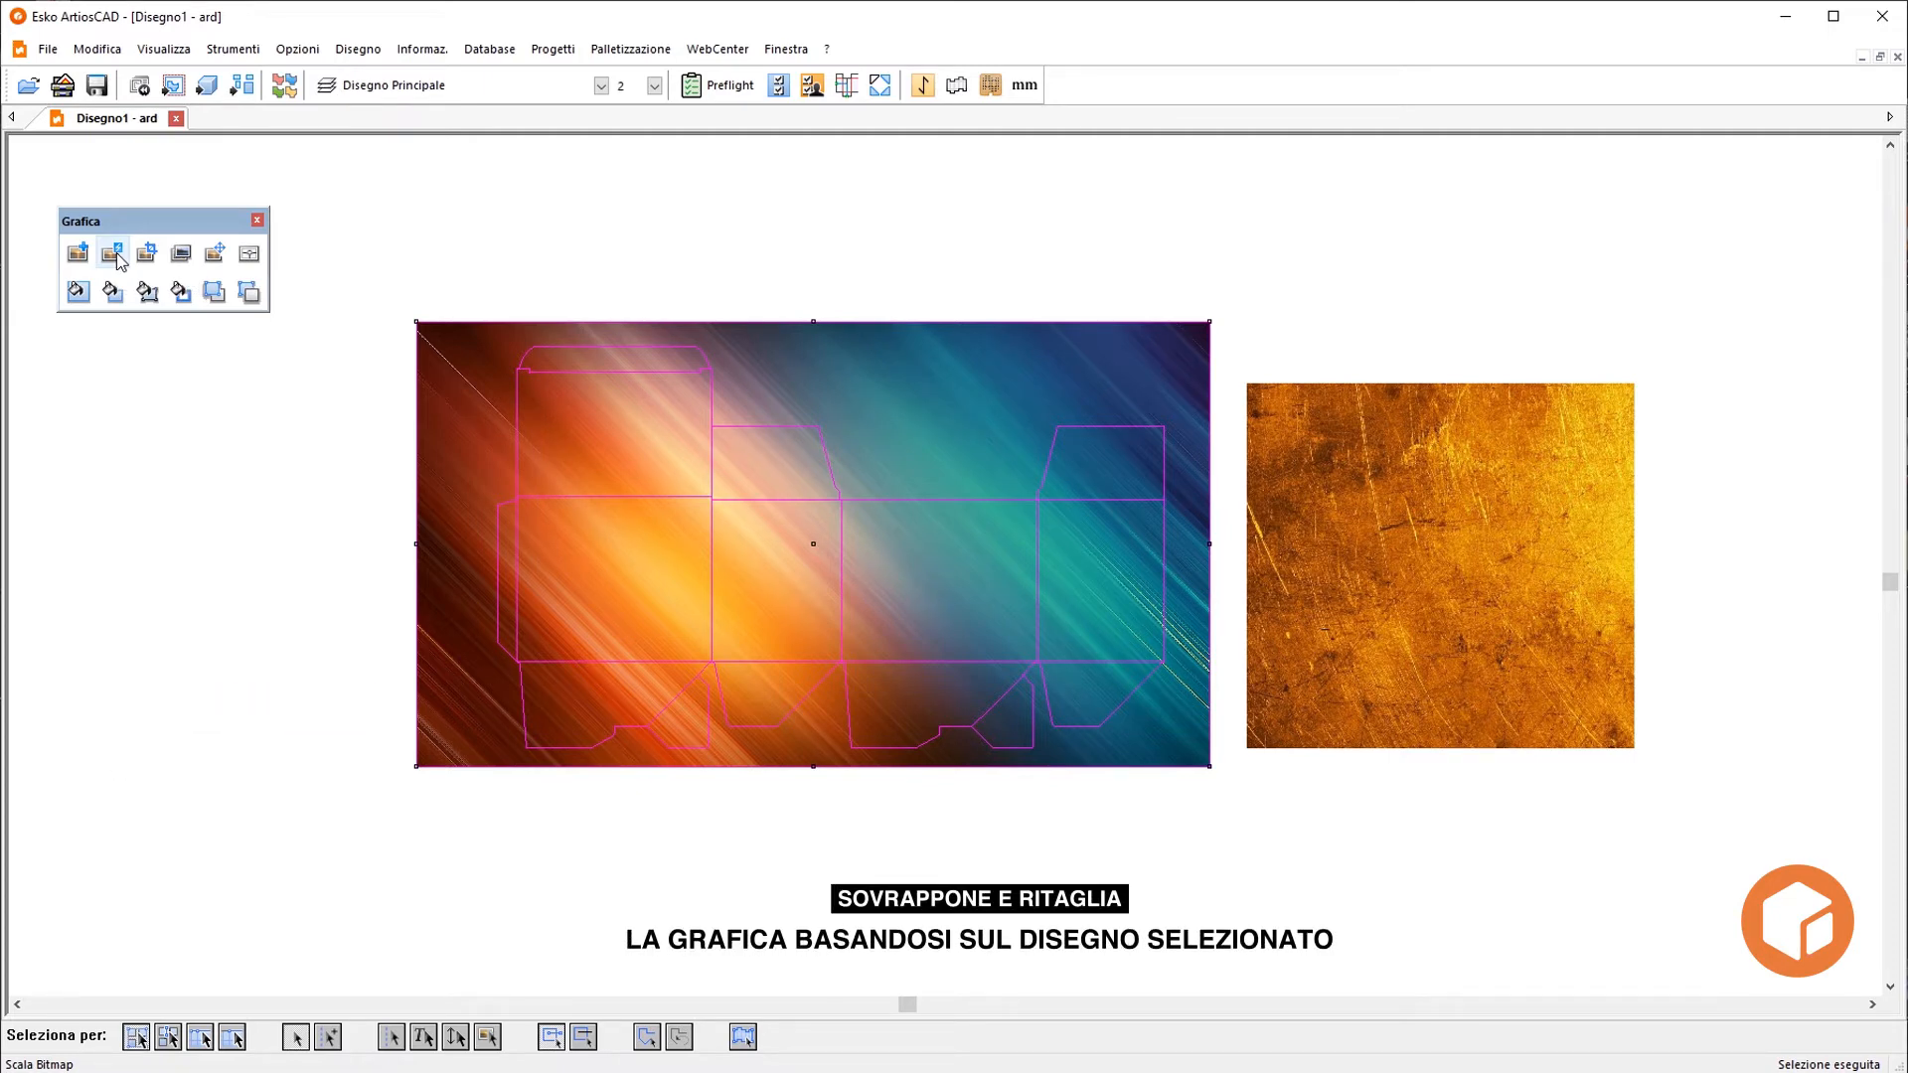
click(116, 257)
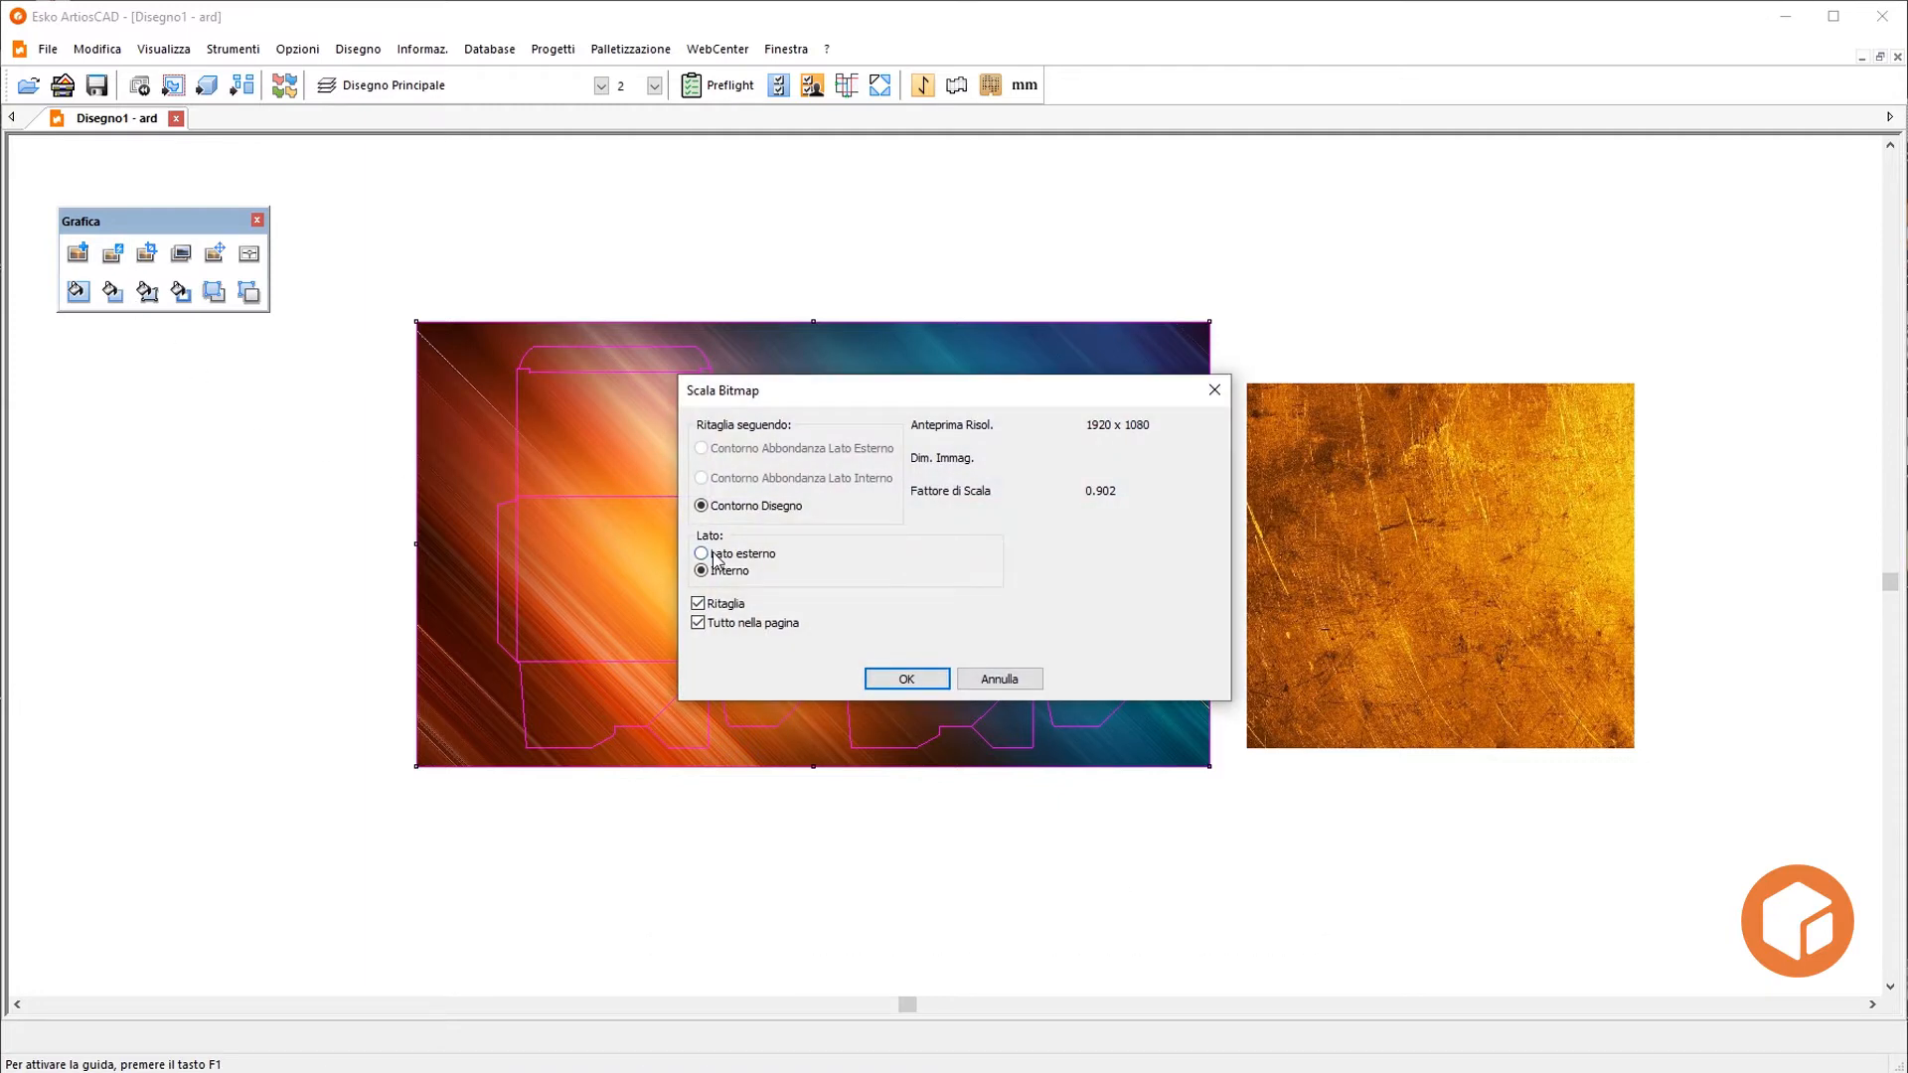
click(700, 623)
click(879, 681)
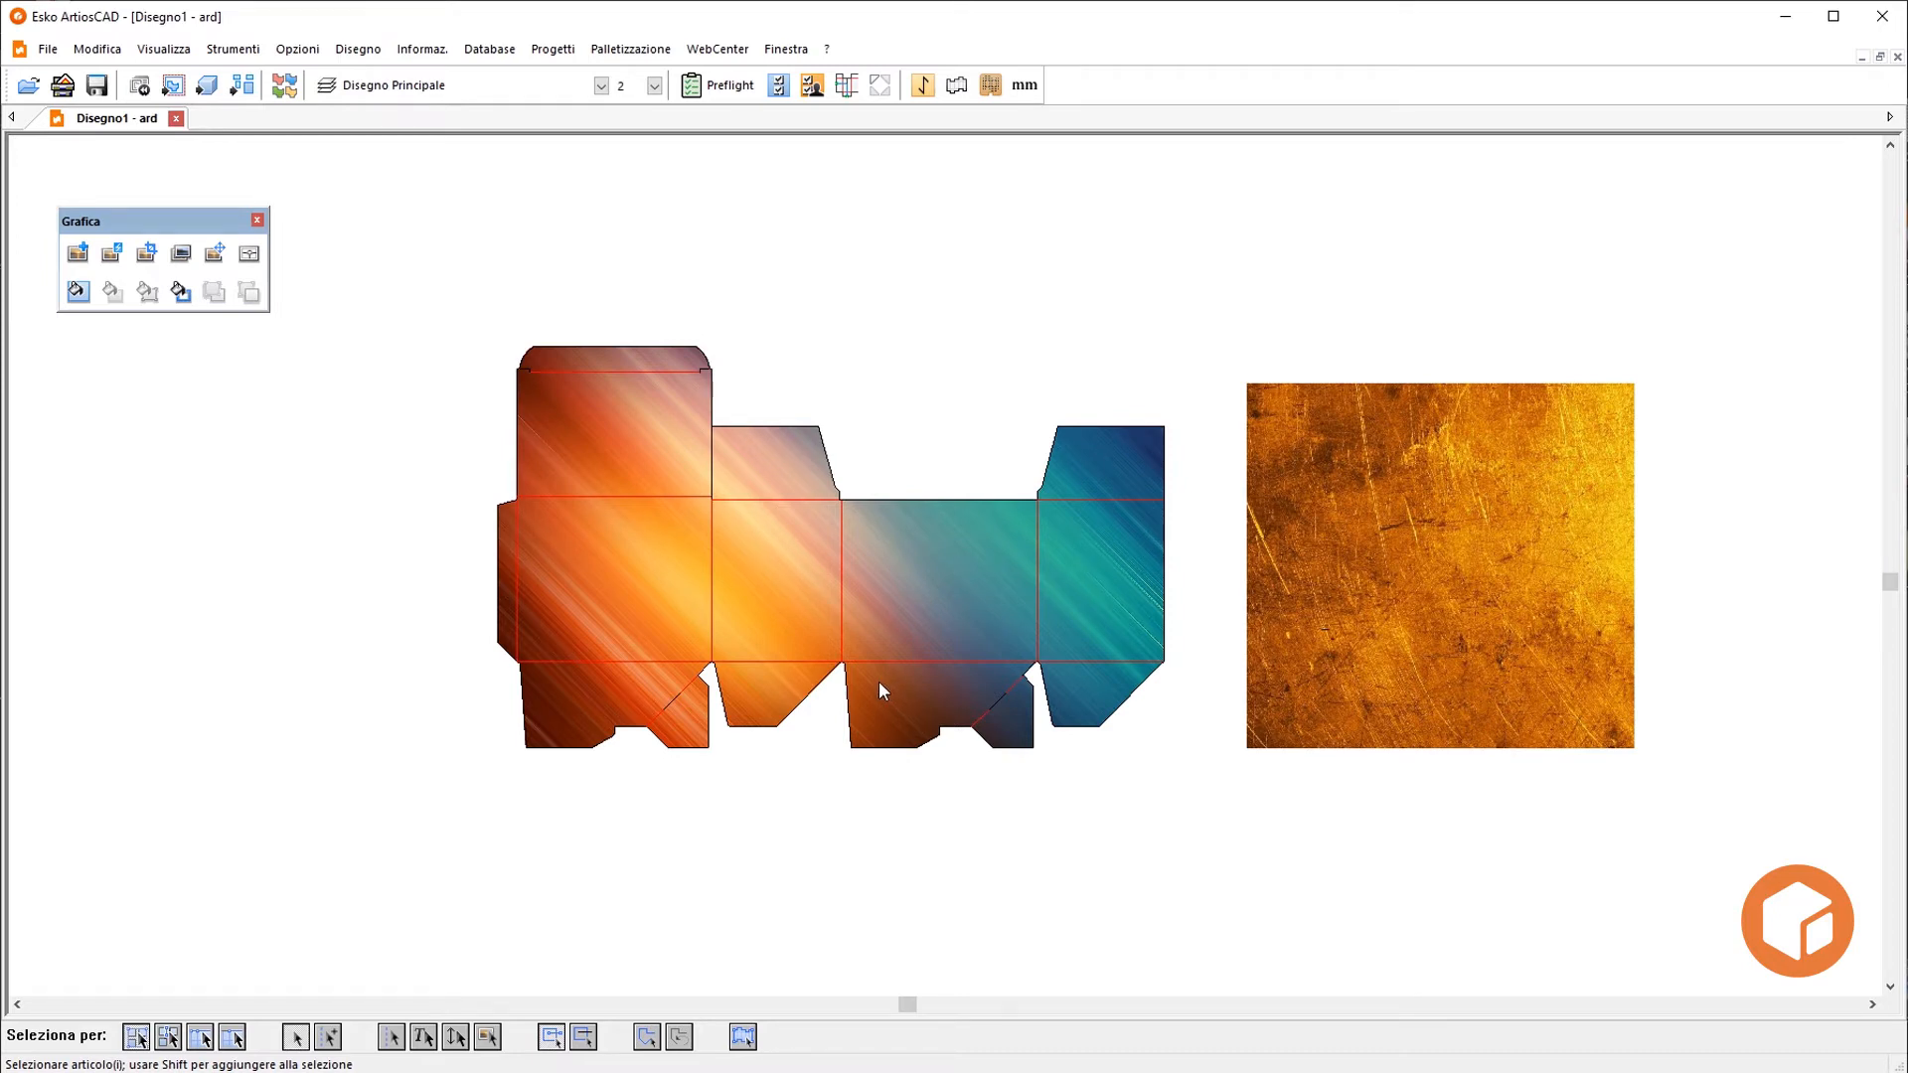
Crop the GOLD bitmap to the outline of the separate square
click(148, 254)
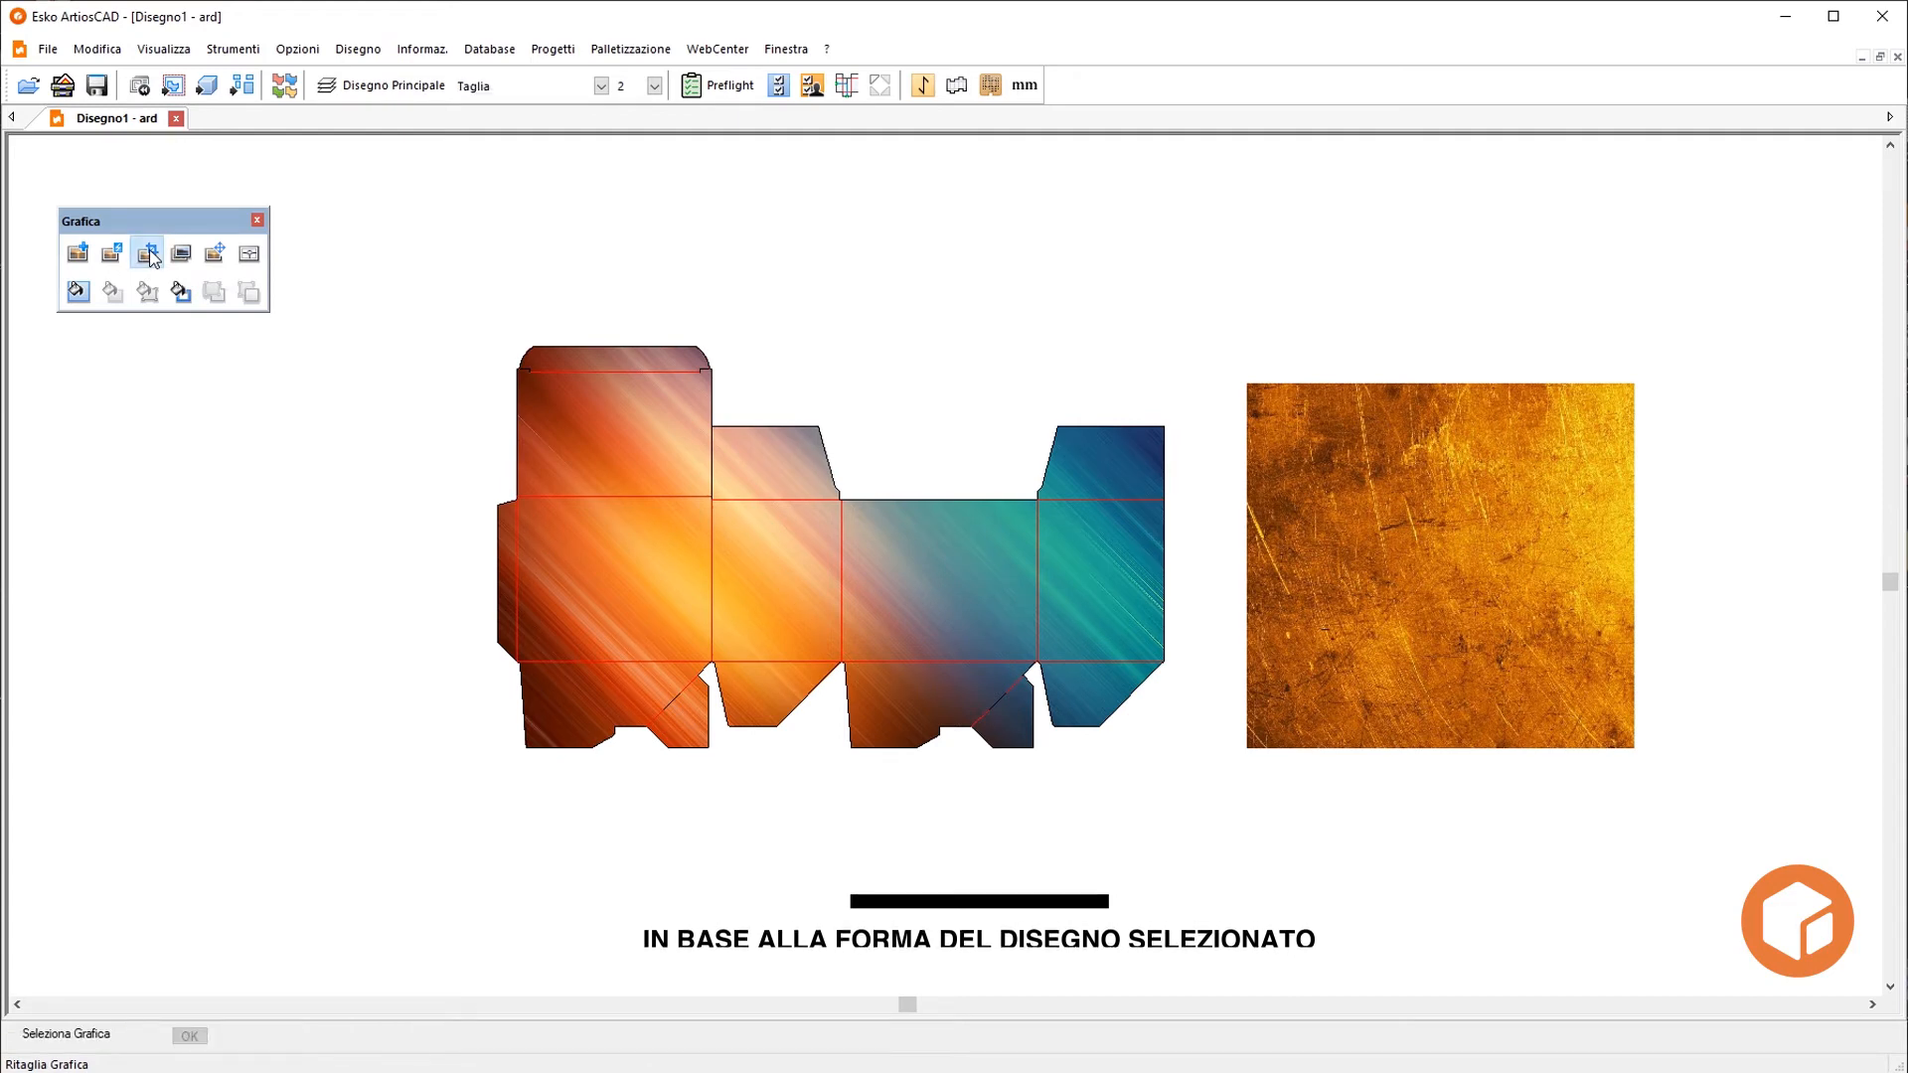
click(1253, 388)
drag(1288, 434, 1528, 689)
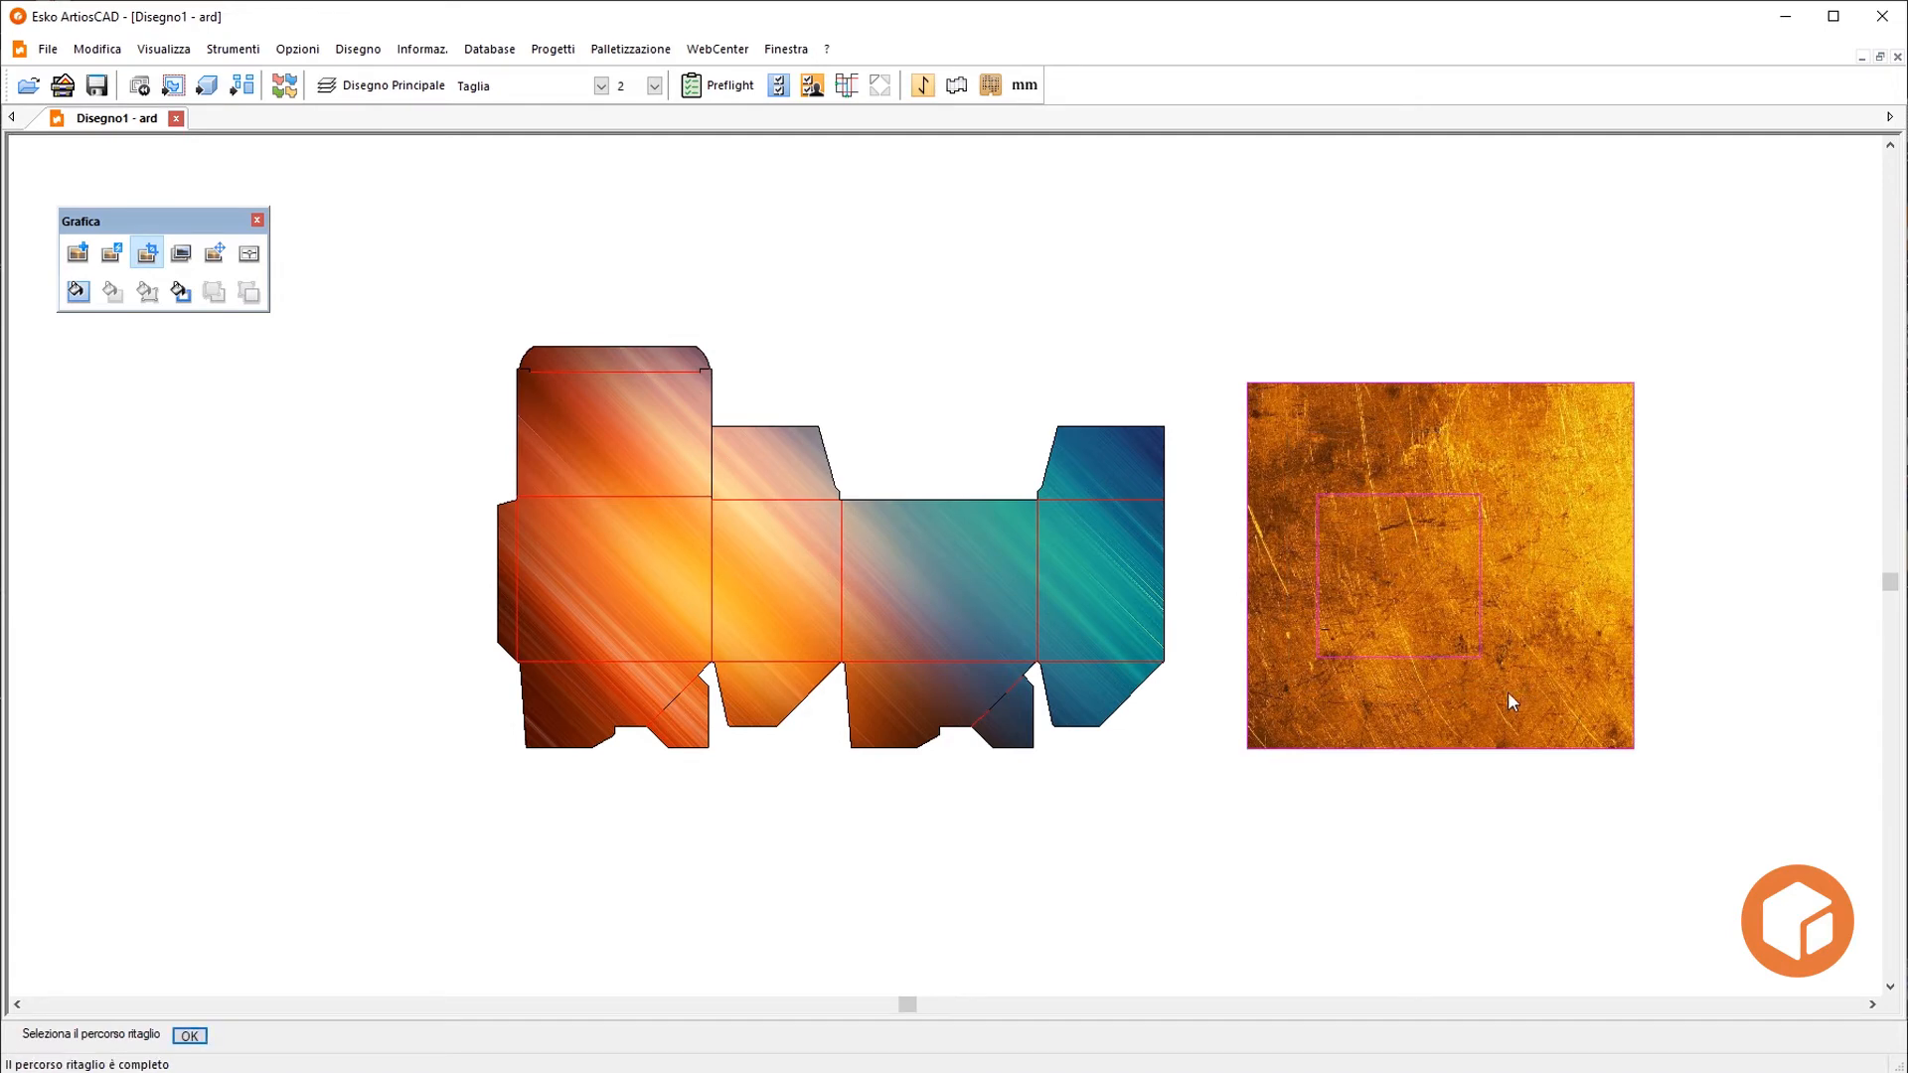
click(191, 1036)
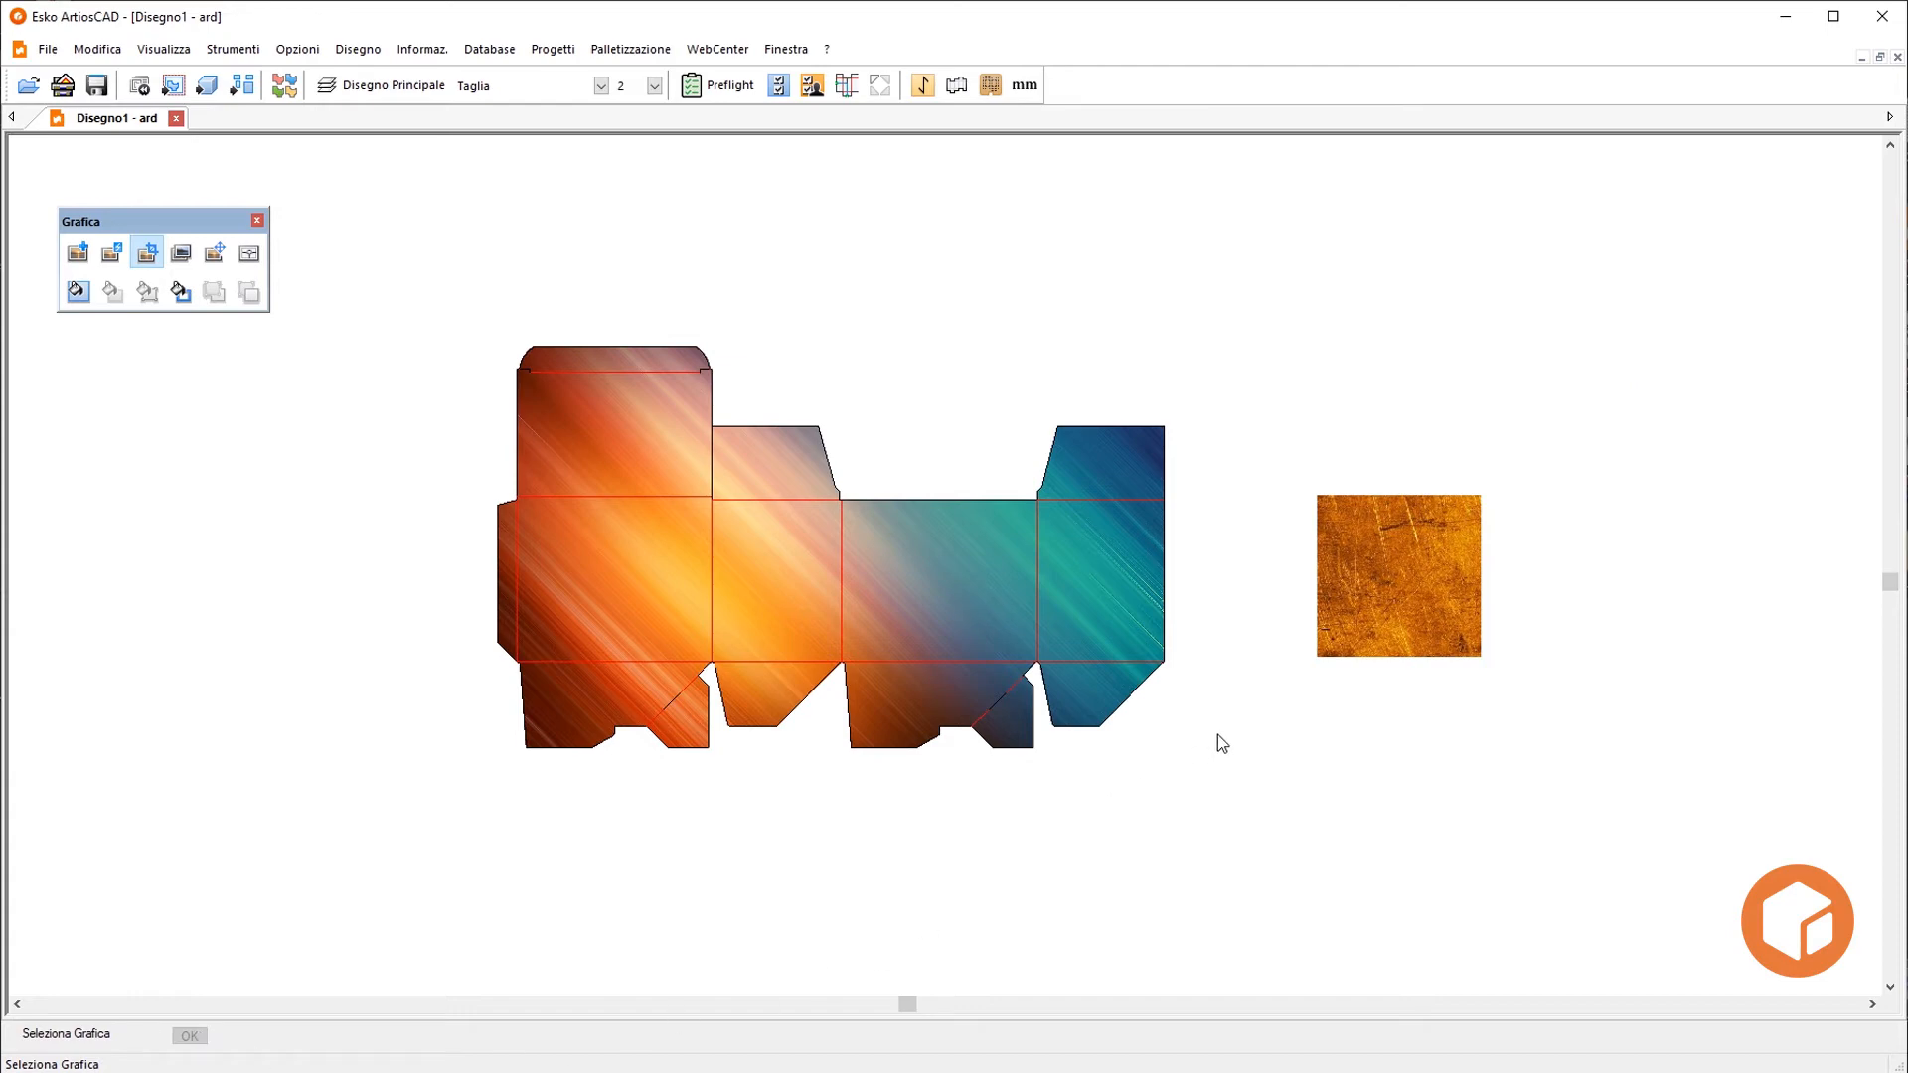
key(Escape)
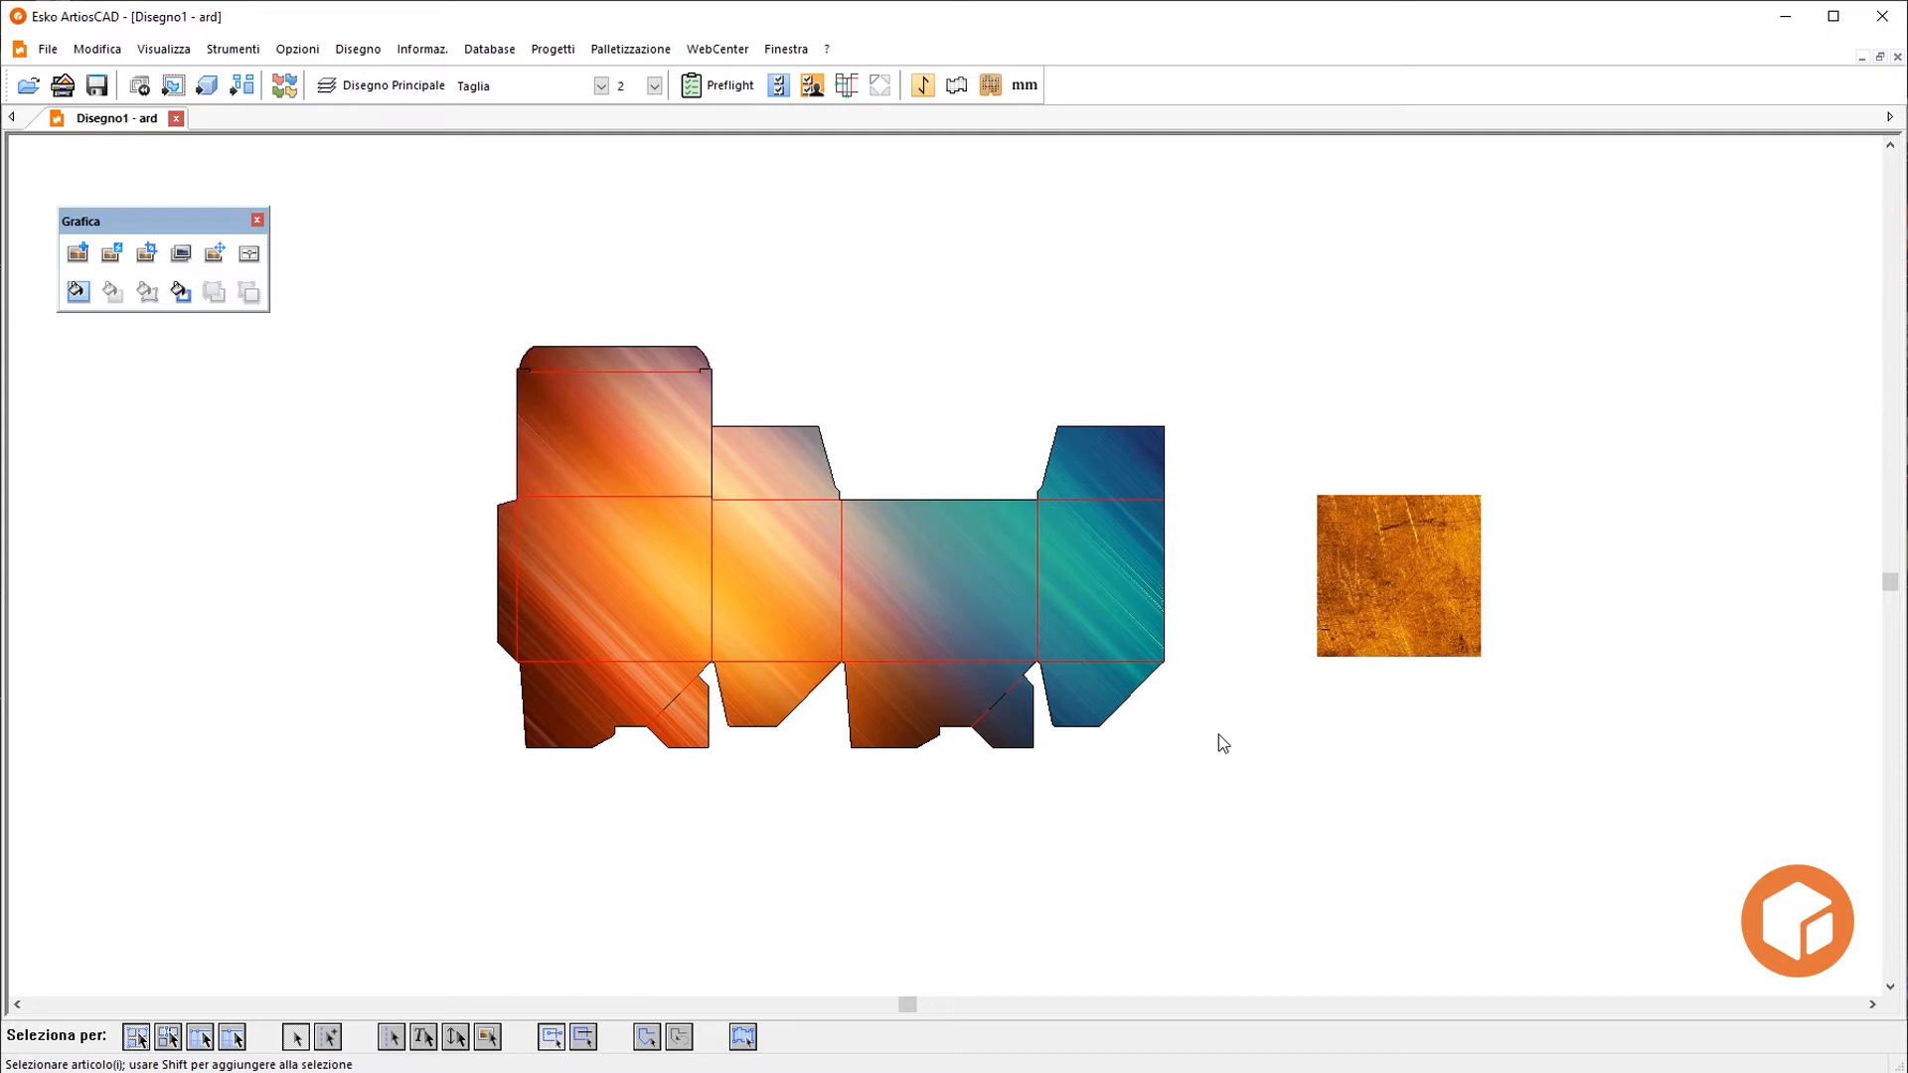
Replace the GOLD graphic in the square with the FLARE graphic from the box, accepting the proposed scale factor
click(183, 256)
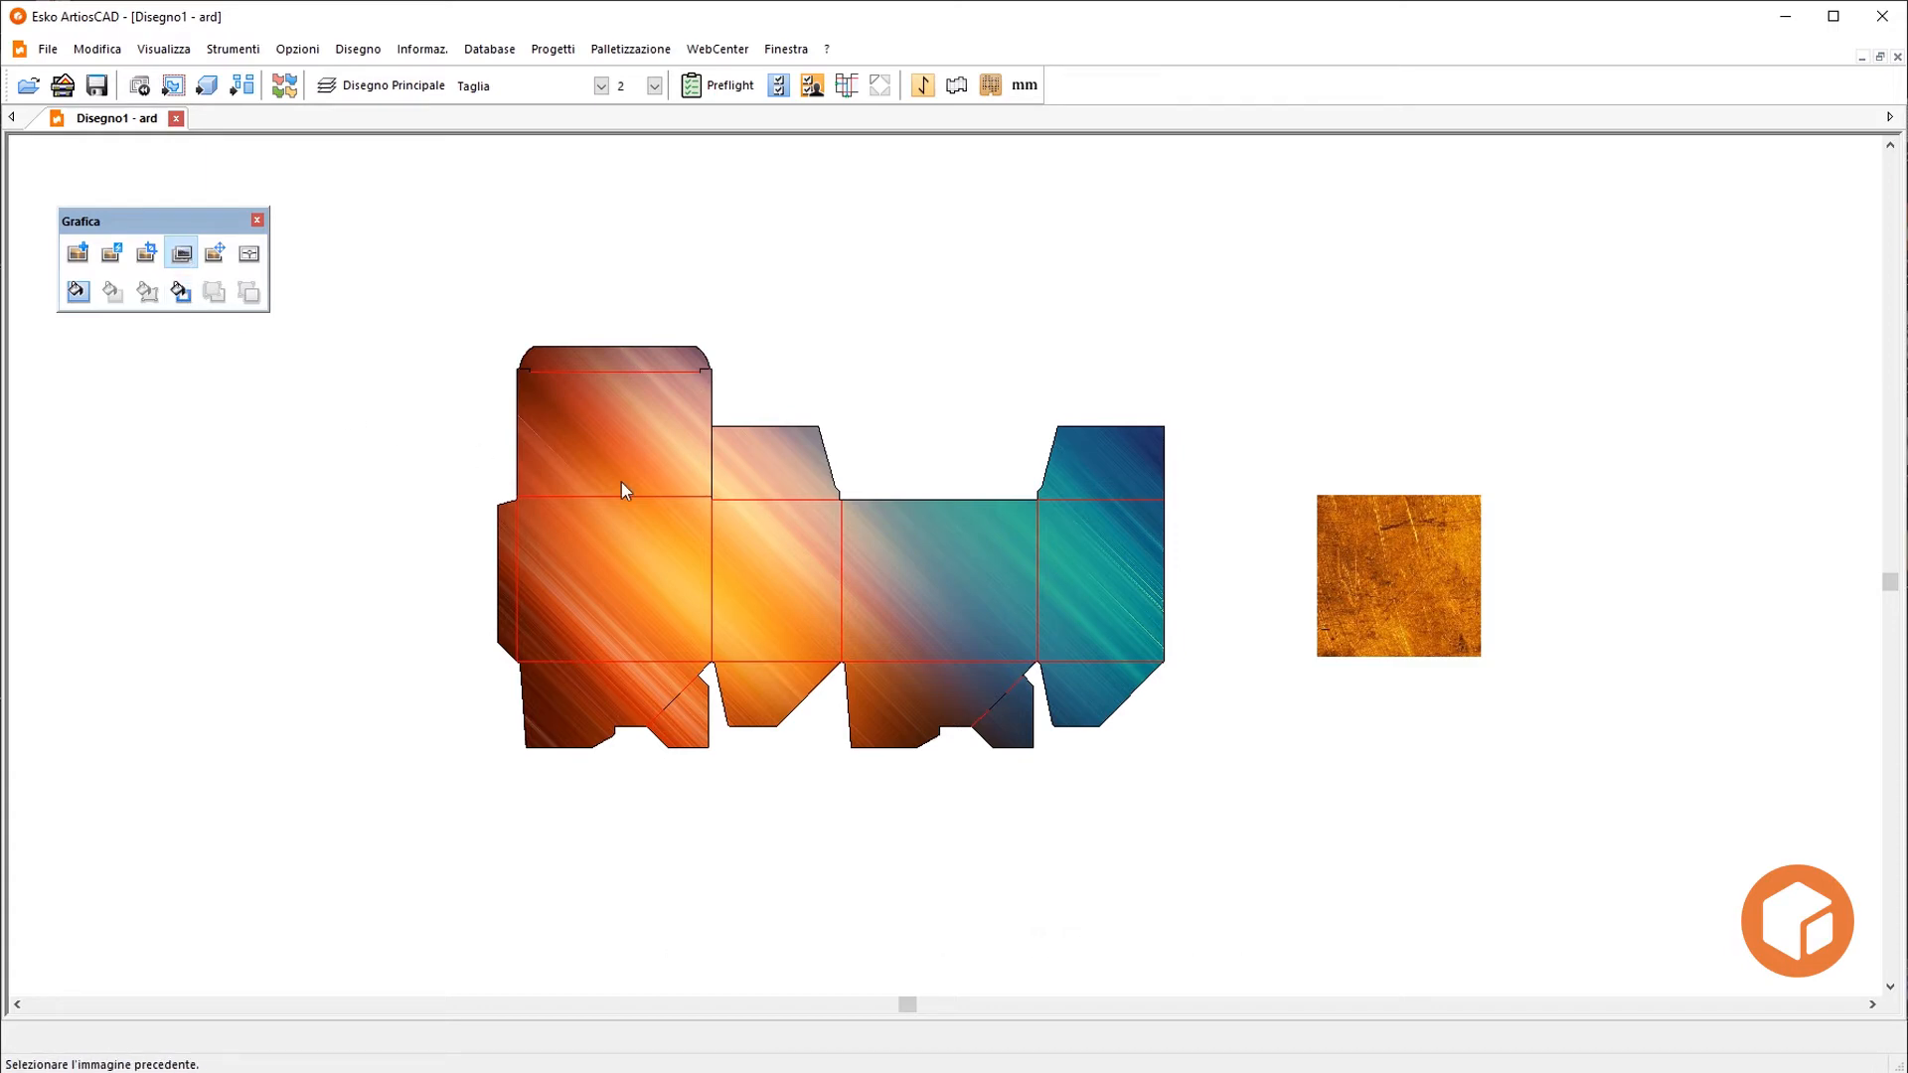
click(1334, 494)
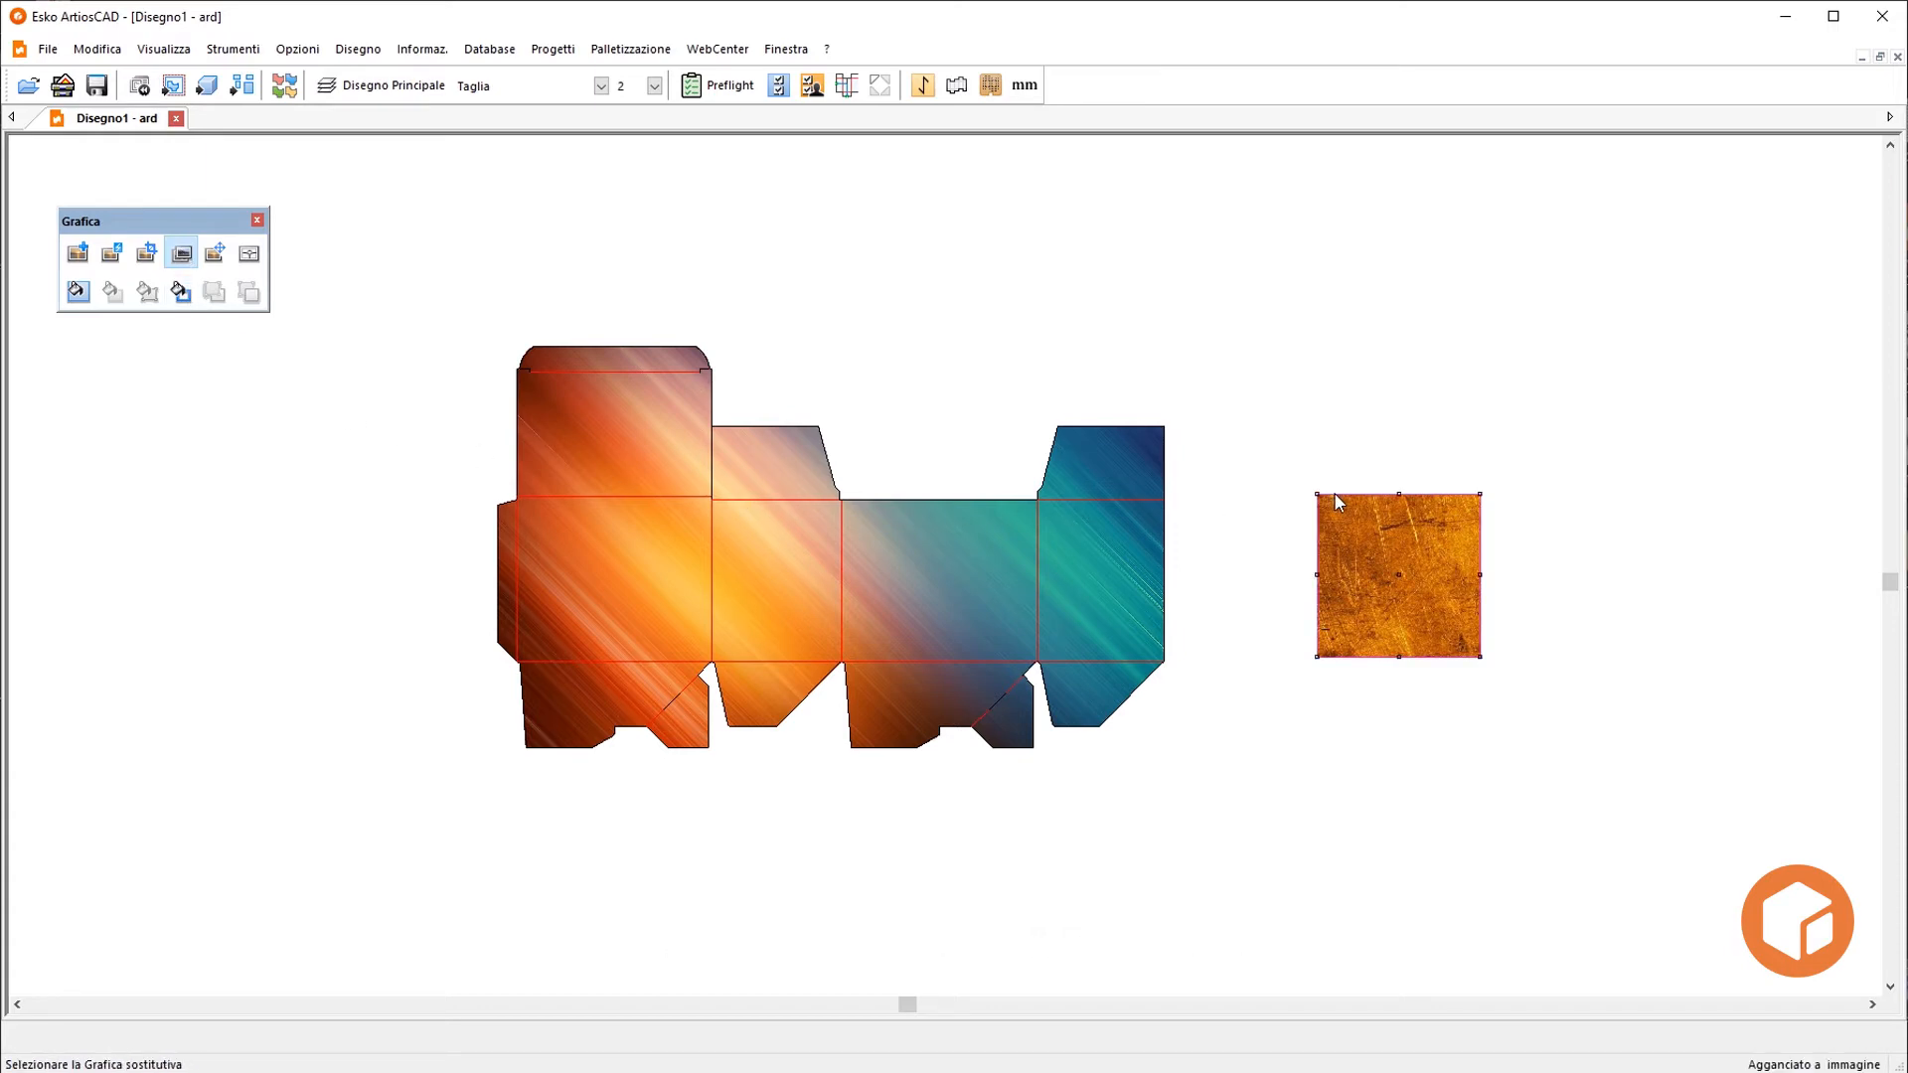
click(1072, 731)
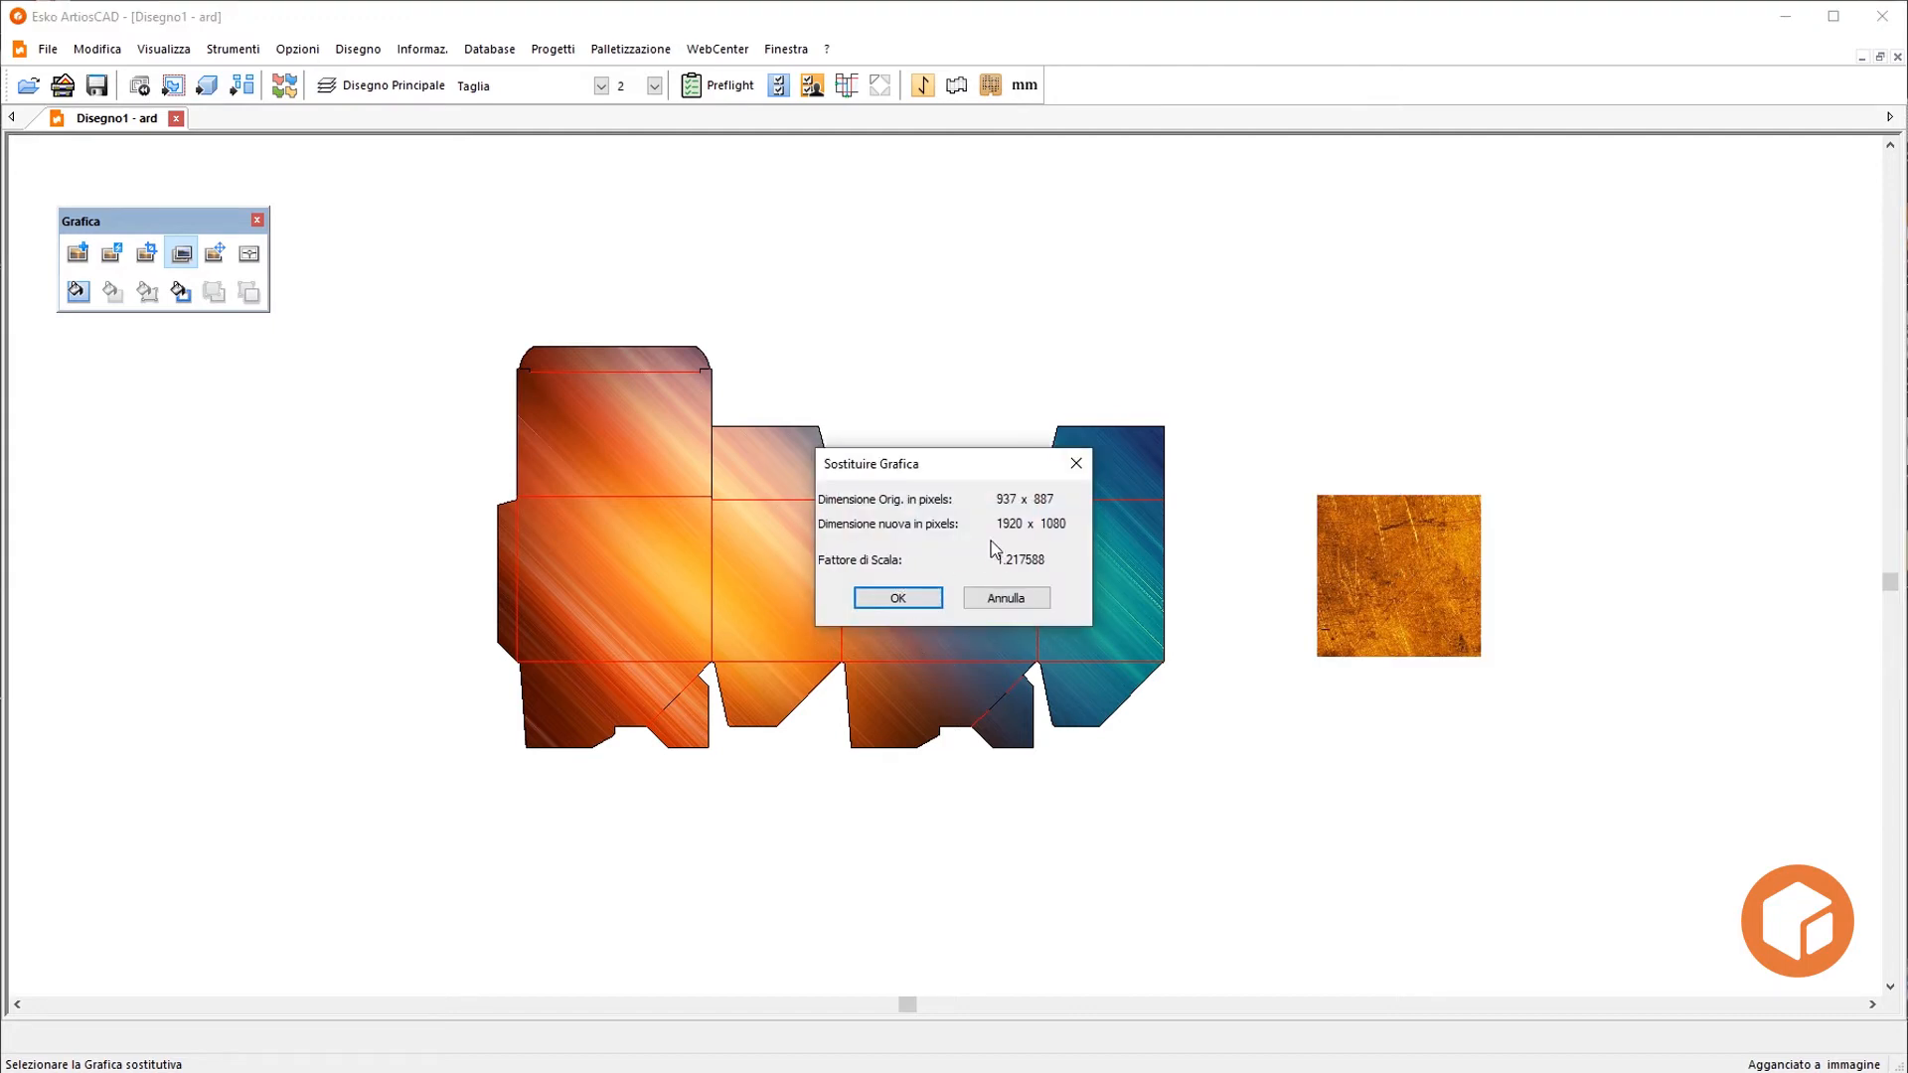
click(897, 598)
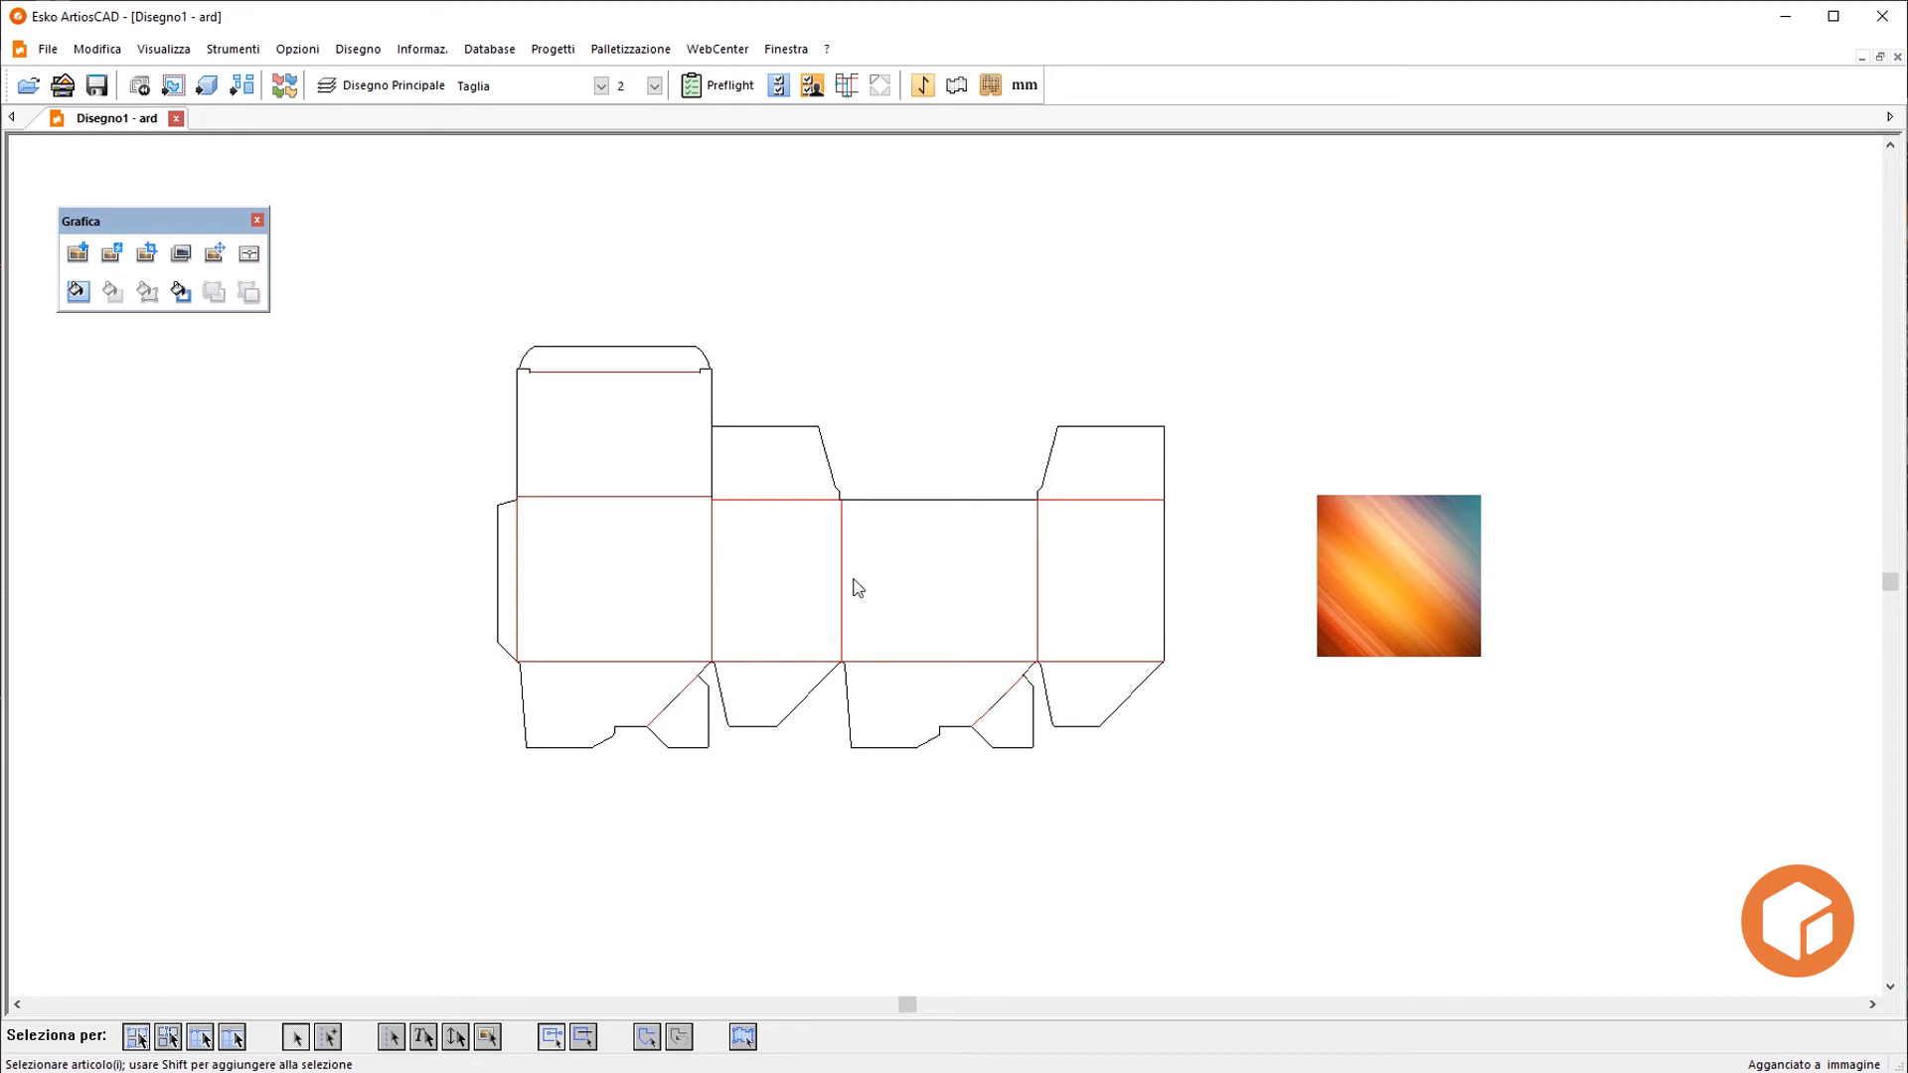
Reposition the FLARE image within the square's crop with three moves: slightly up, down, and left towards its teal area
click(215, 254)
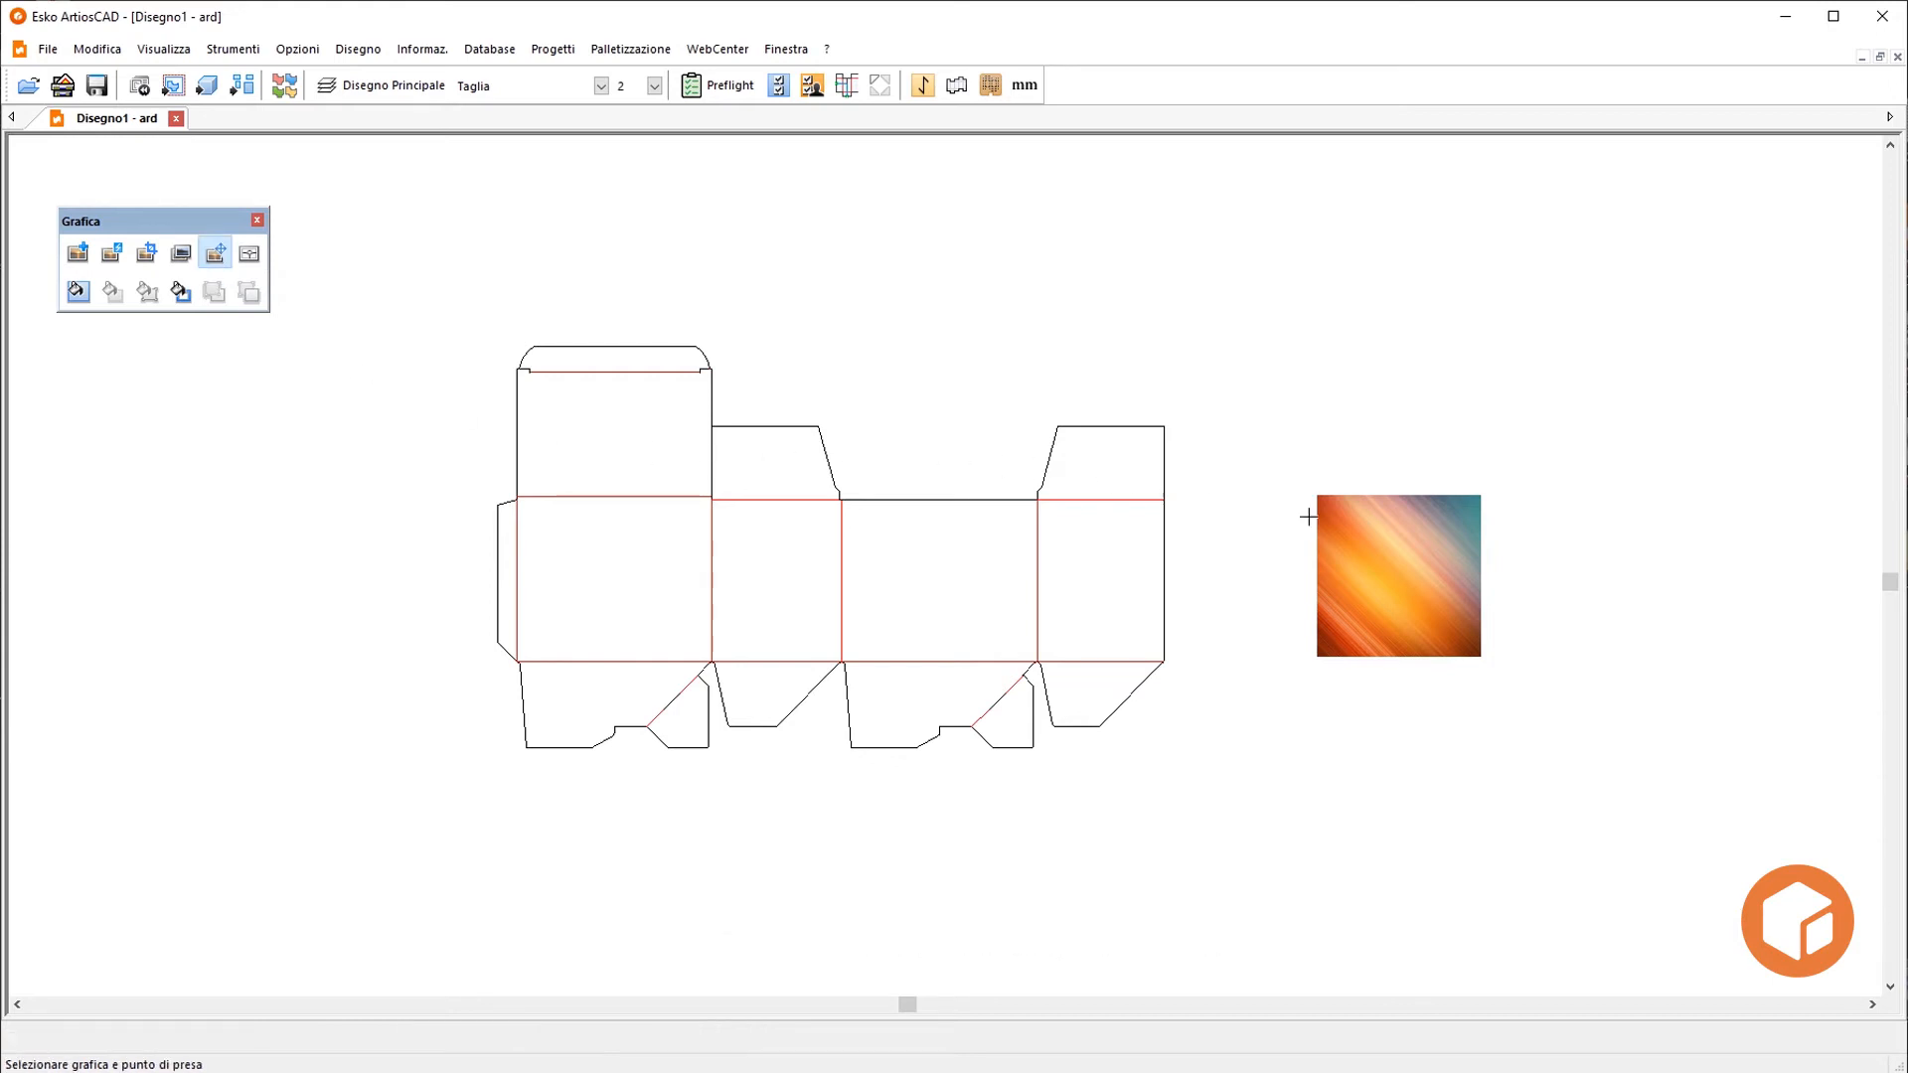
click(1393, 569)
click(1401, 546)
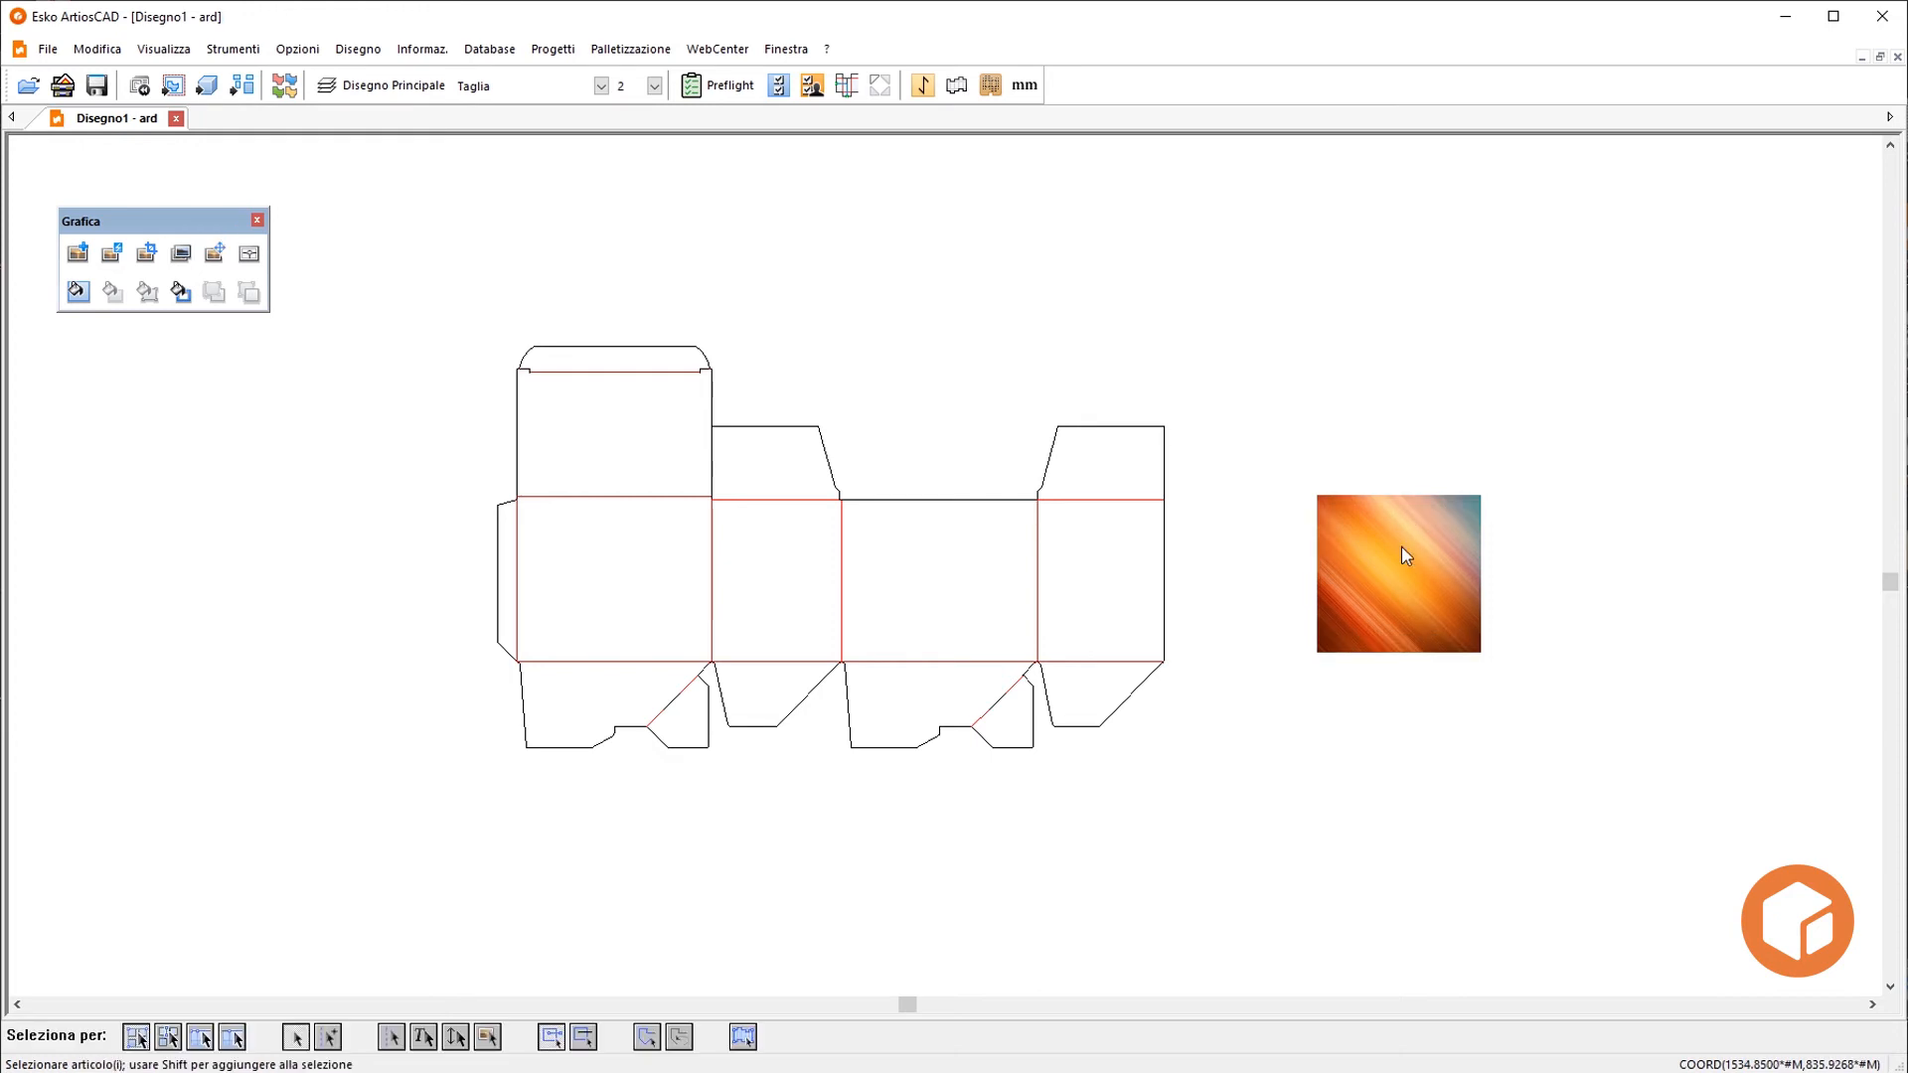
click(215, 254)
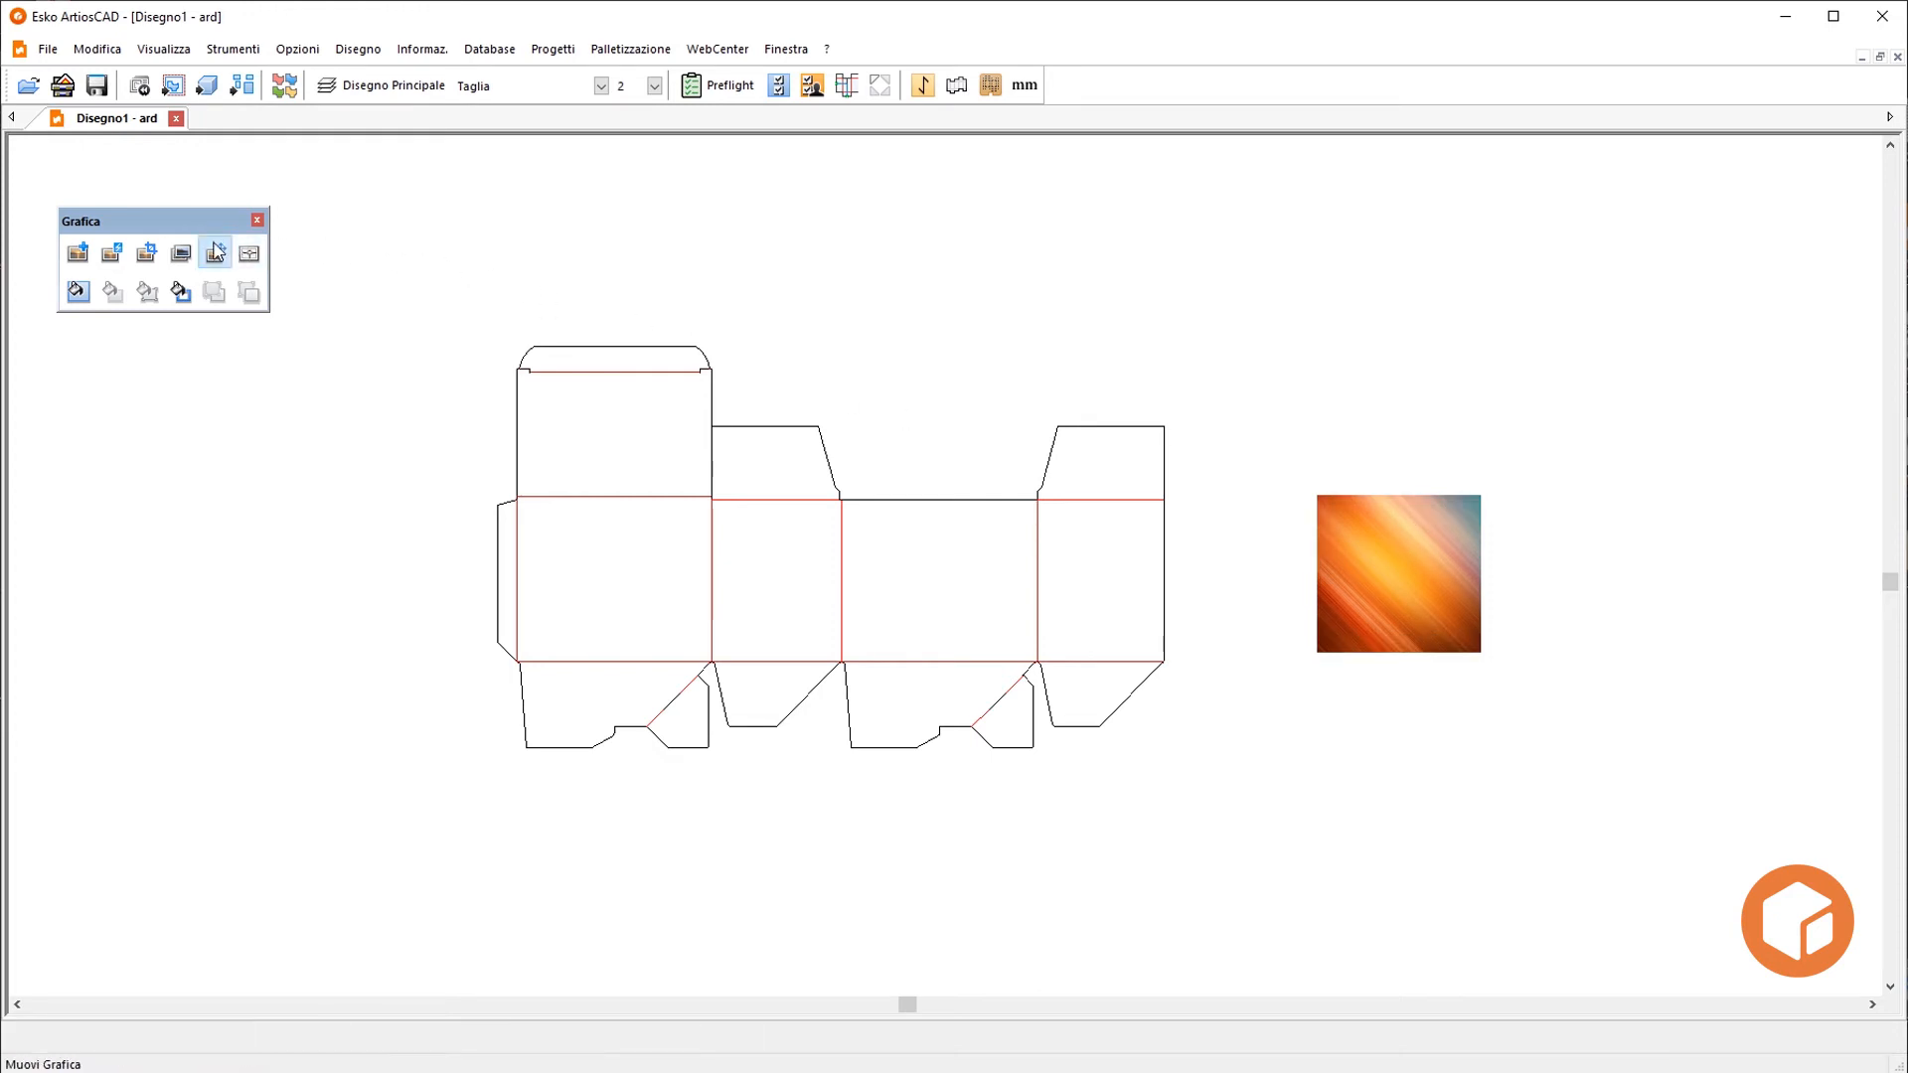
click(1349, 539)
click(1334, 613)
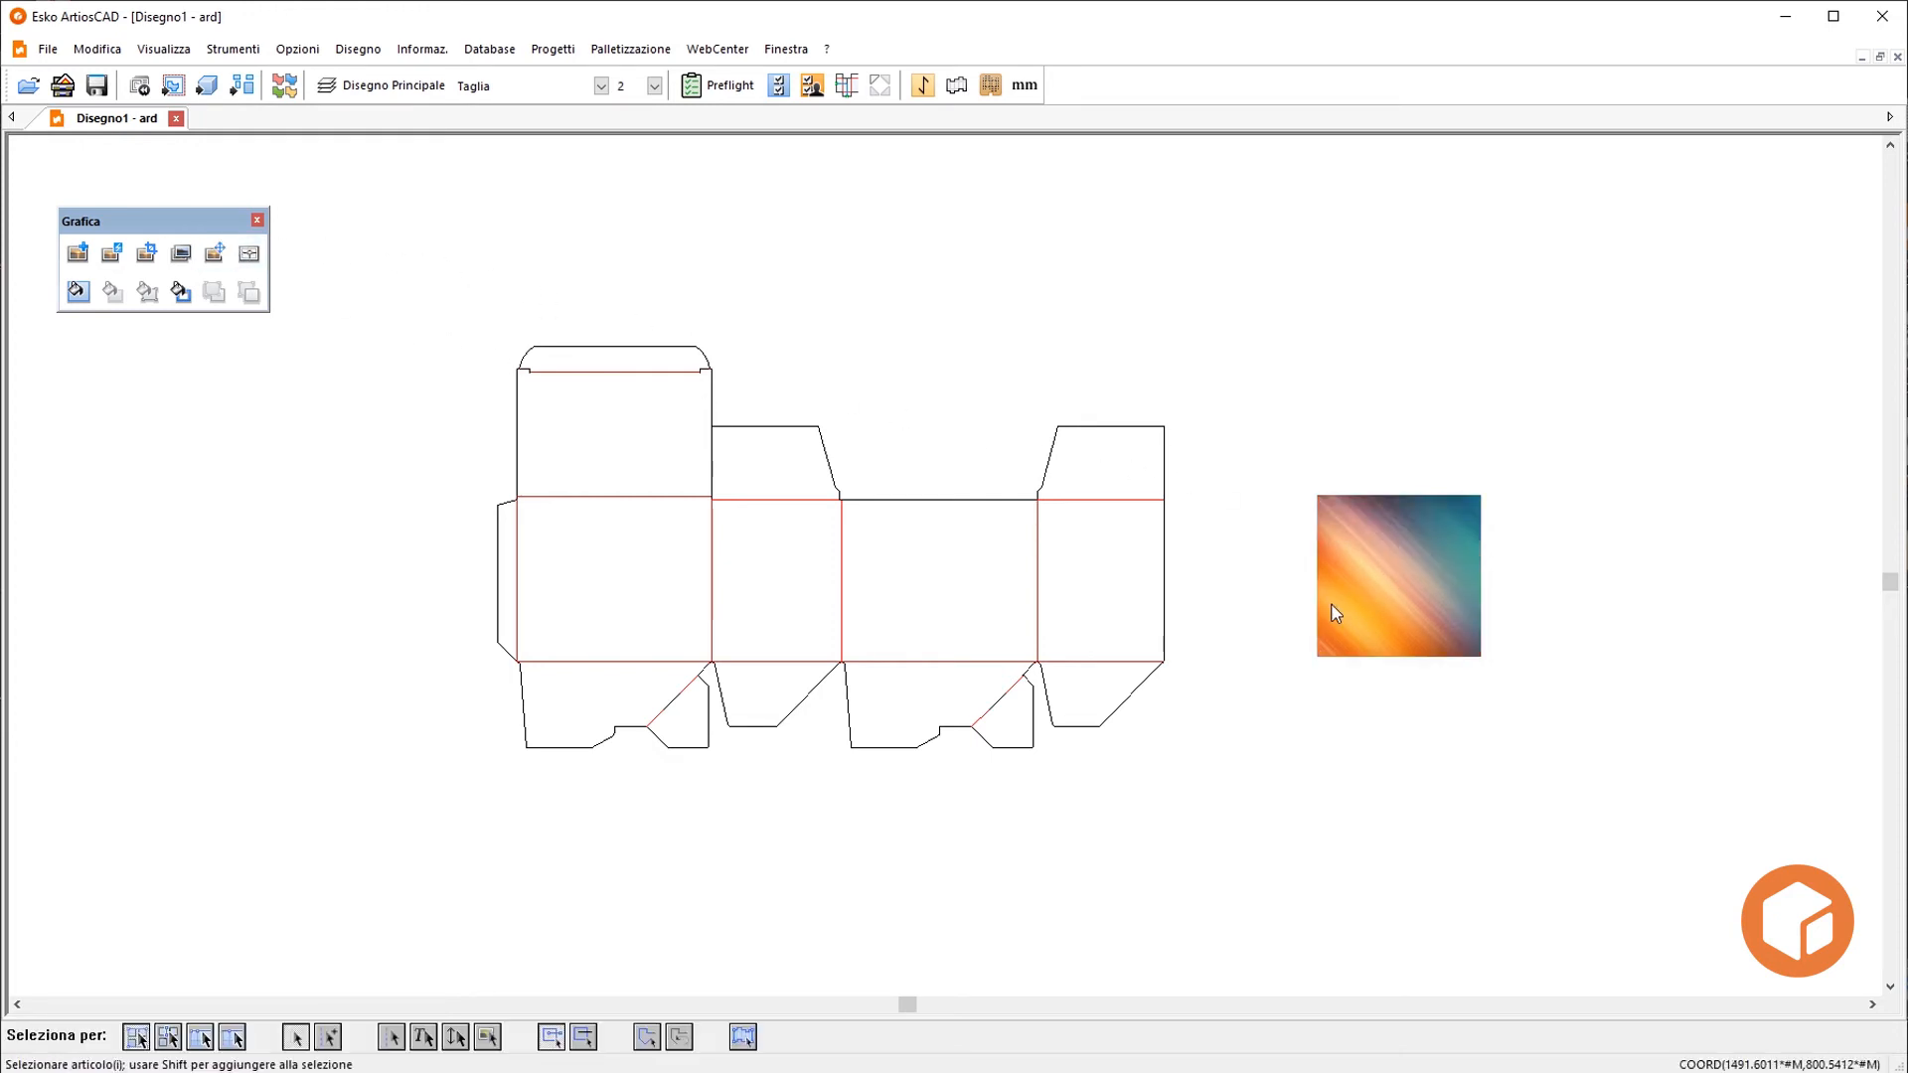
click(215, 254)
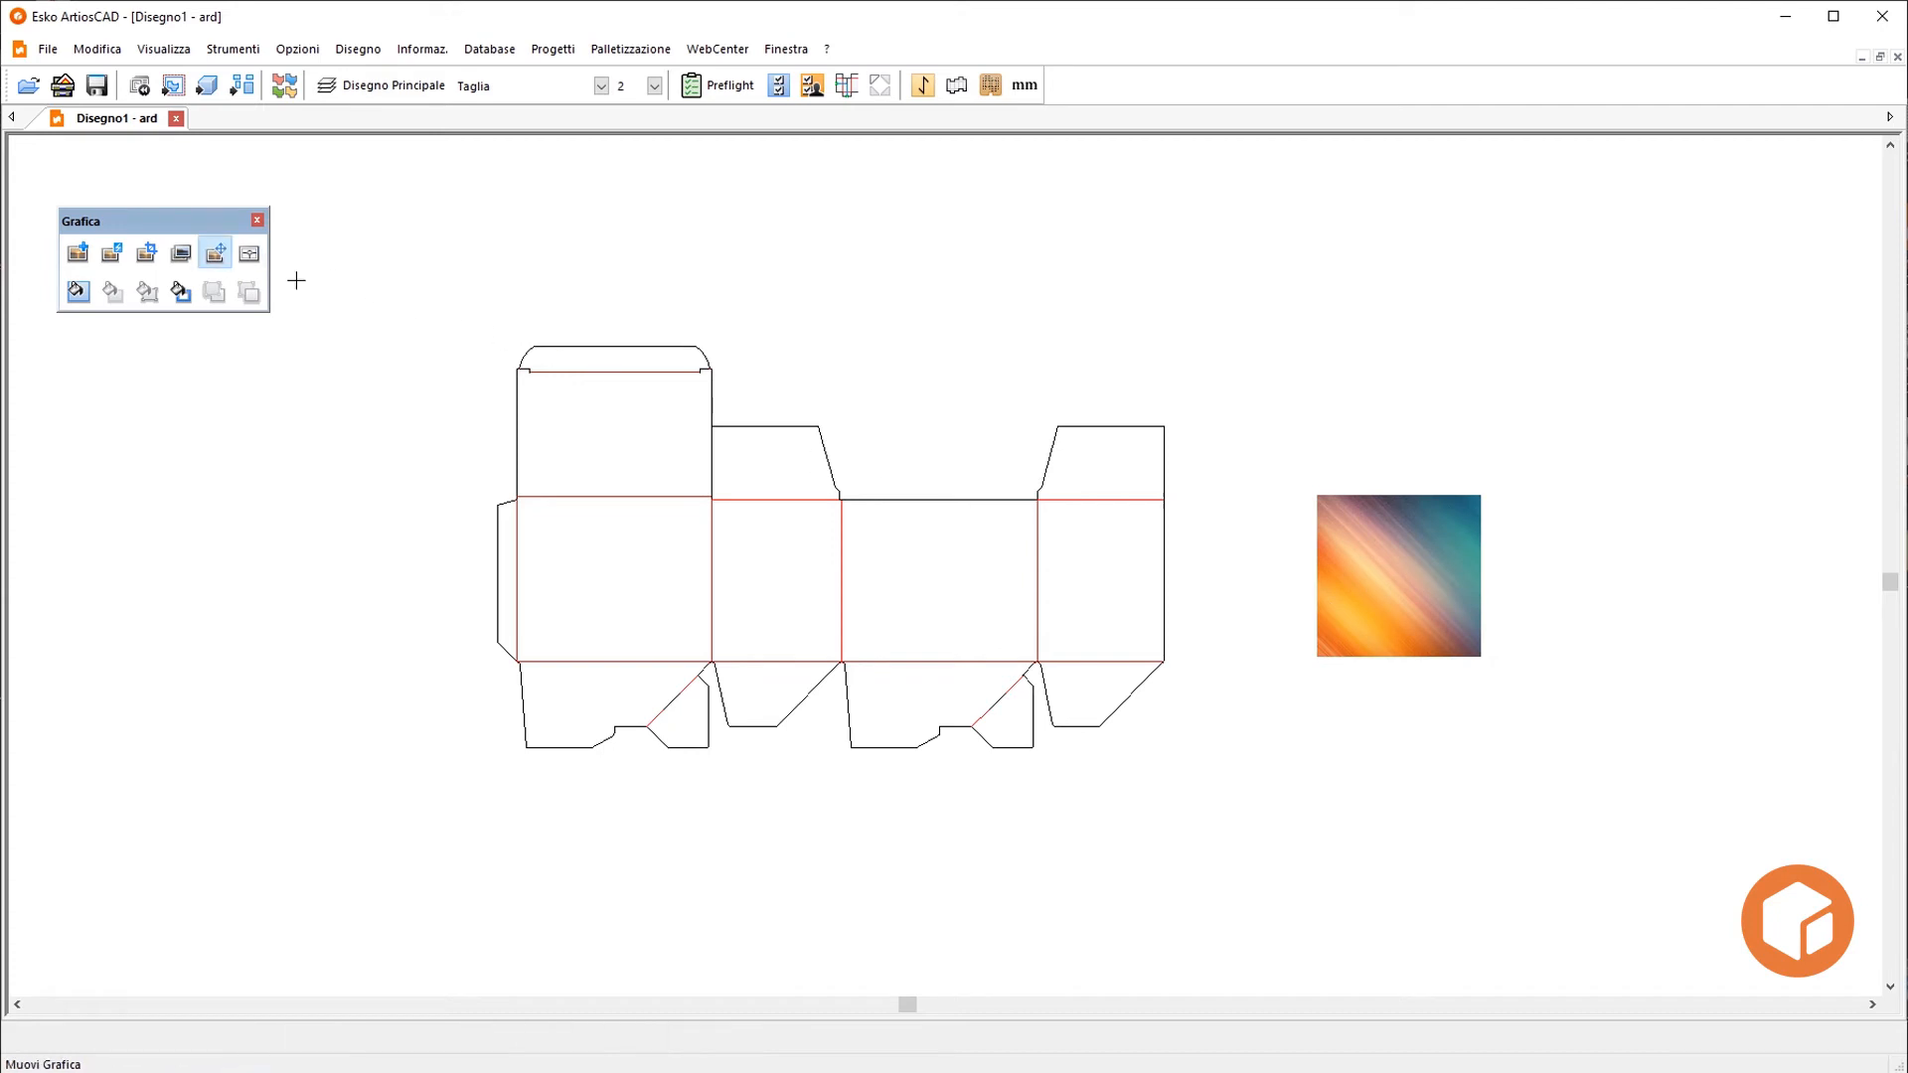
click(1371, 572)
click(1315, 574)
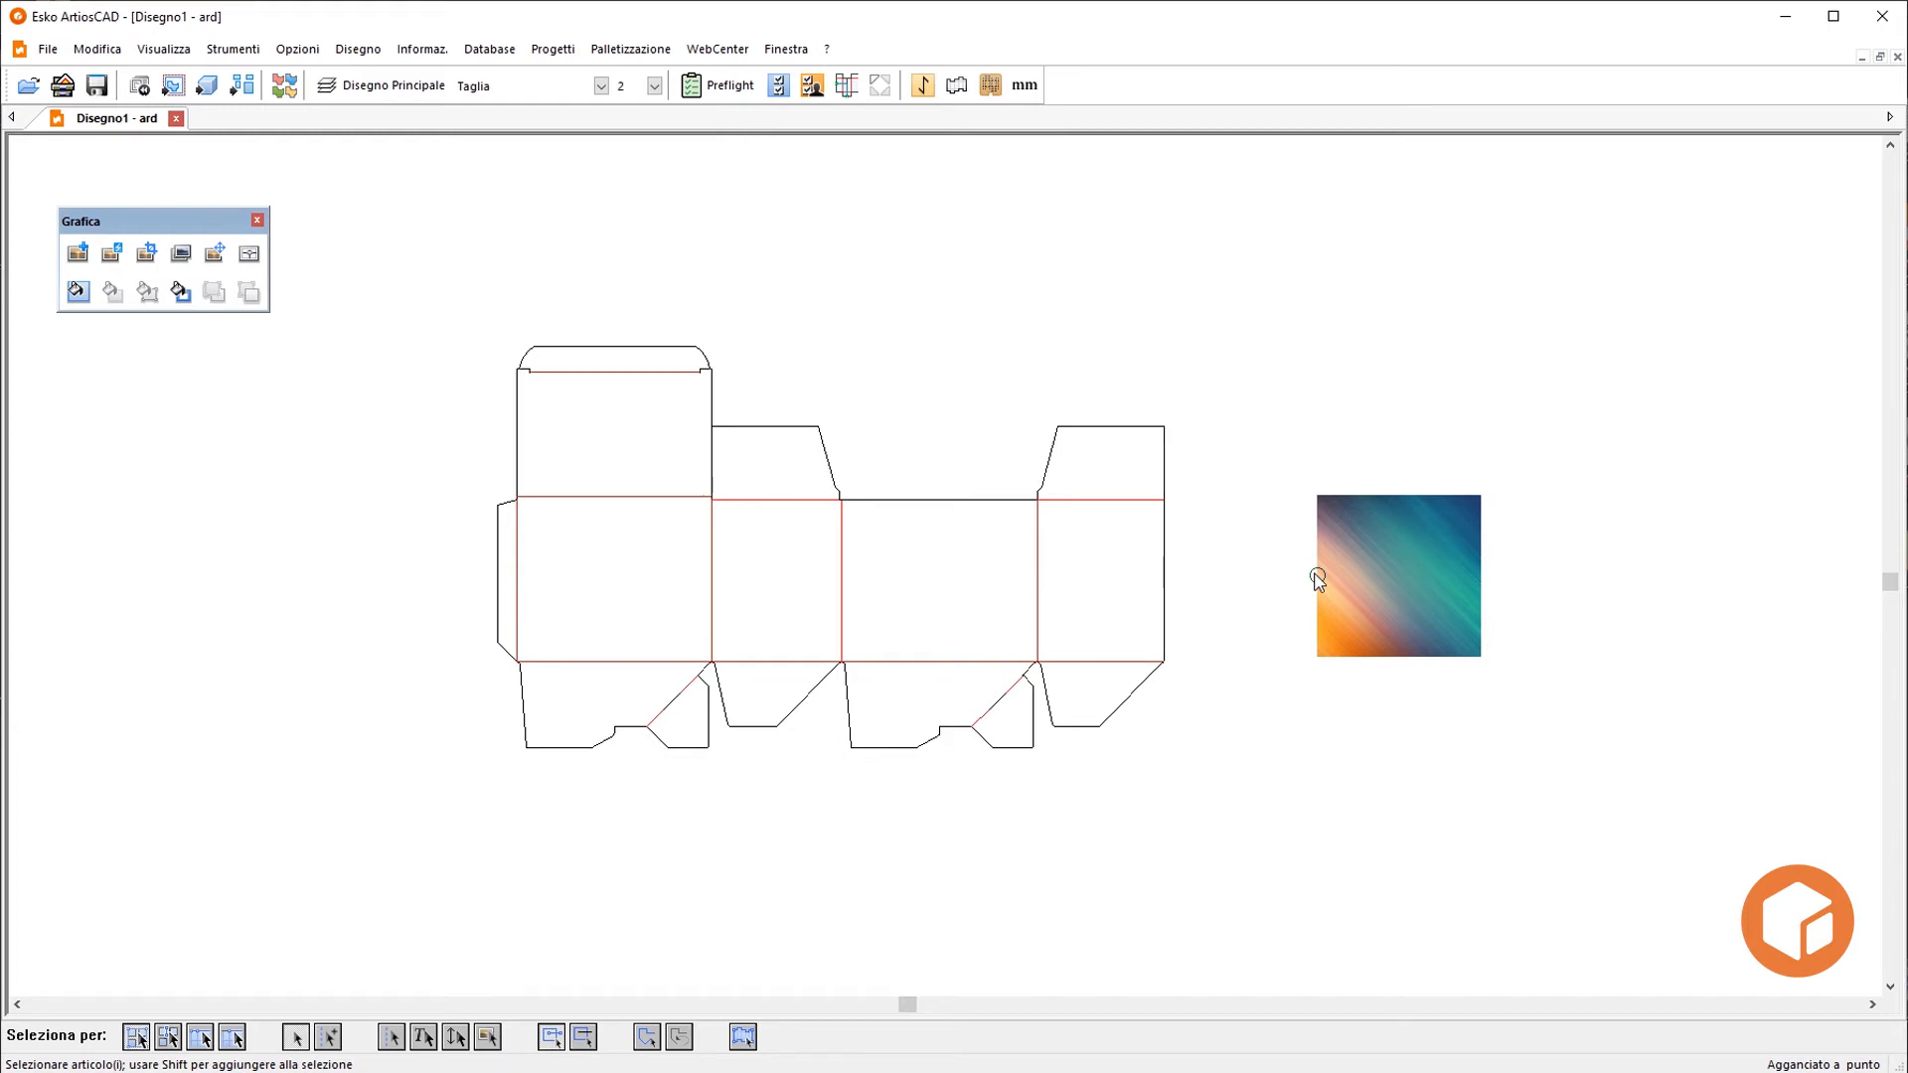
Fill the inside of the entire box design with light green, CMYK 17, 0, 34, 0
click(80, 291)
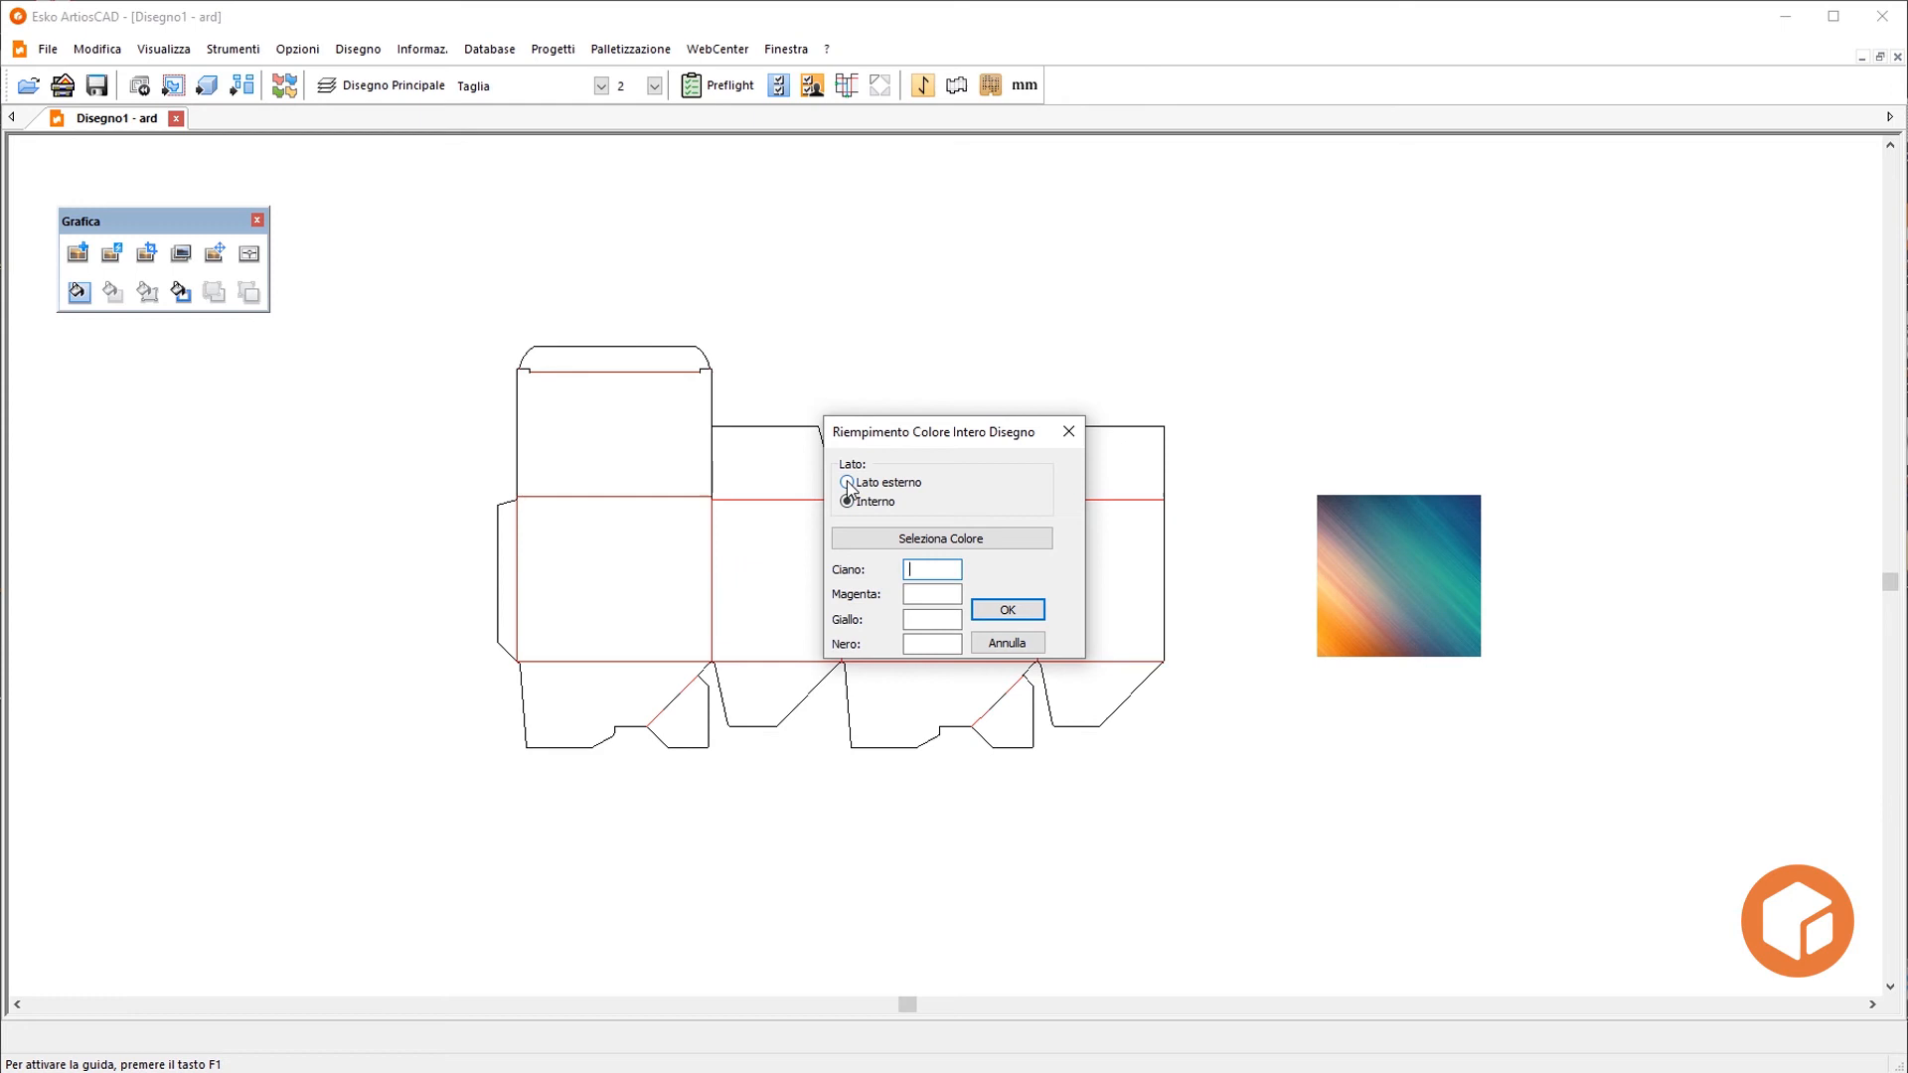
click(857, 539)
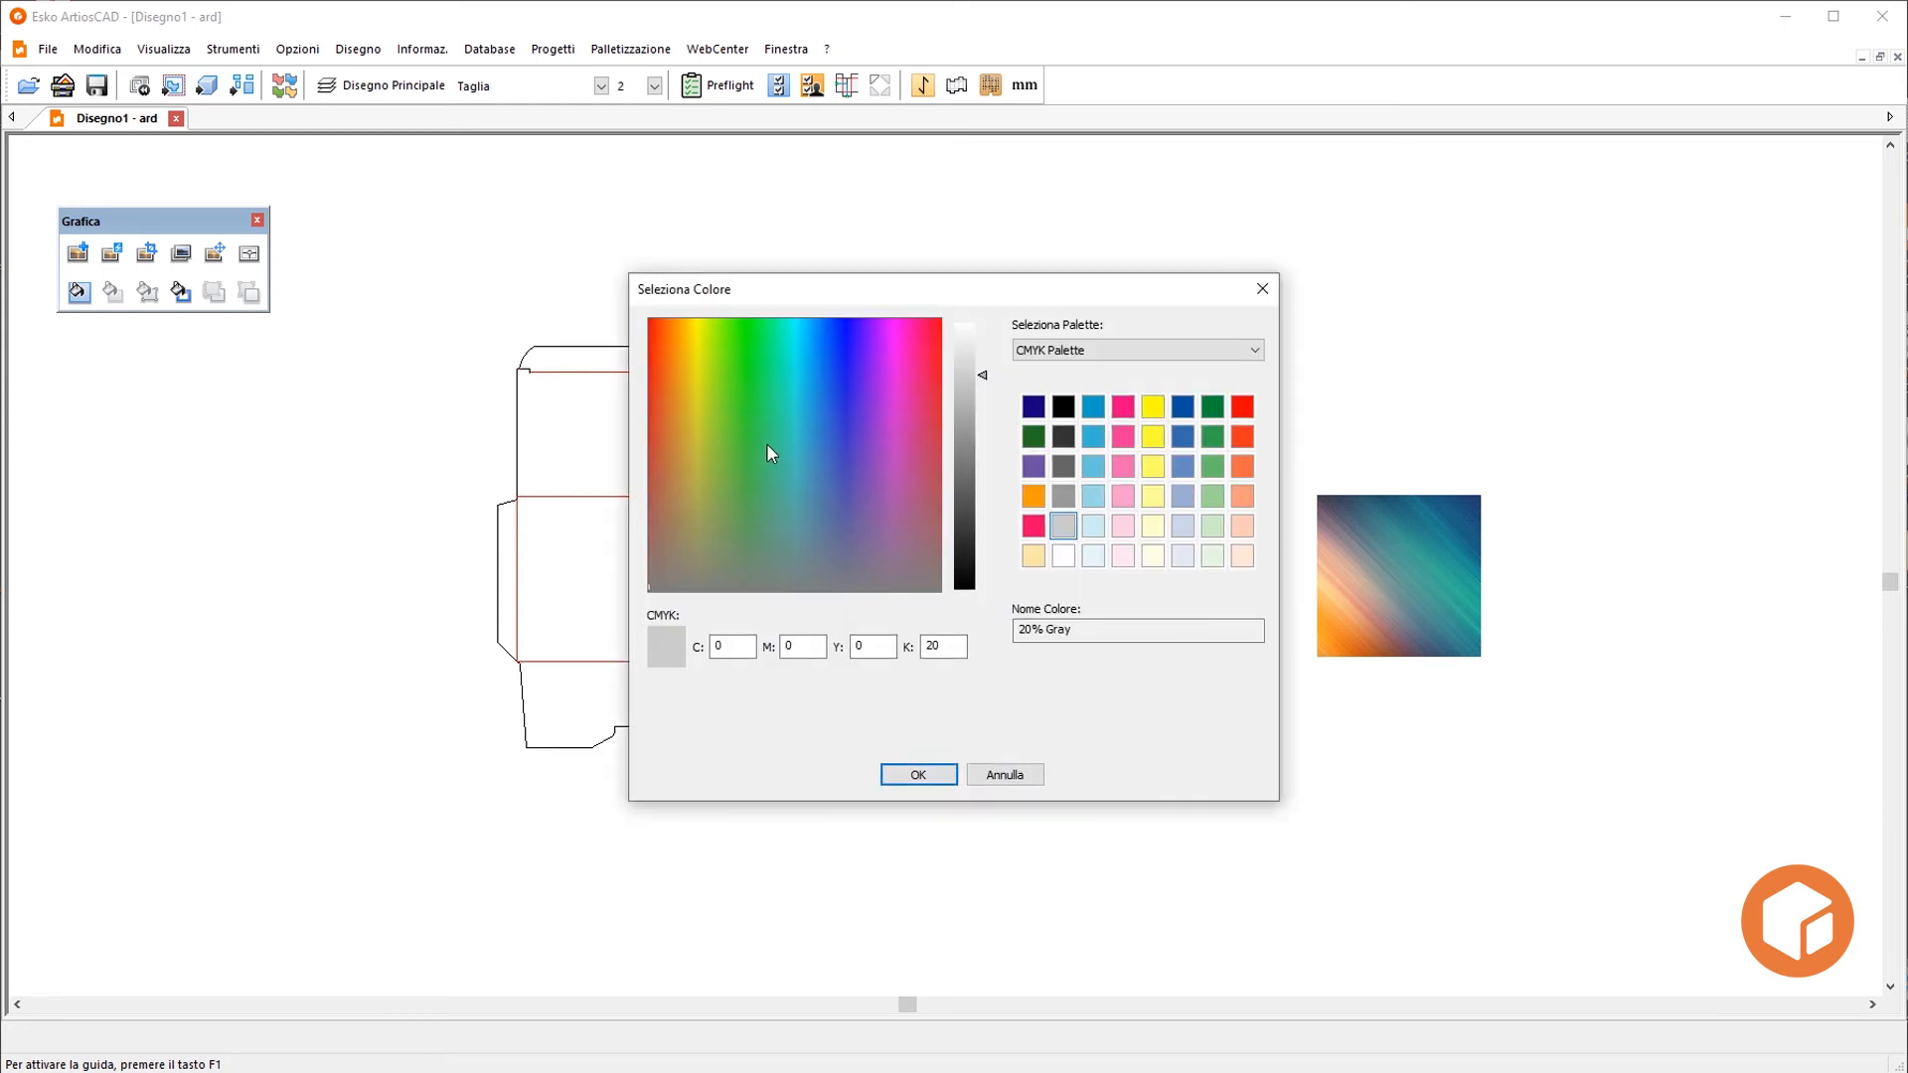
click(715, 388)
click(917, 775)
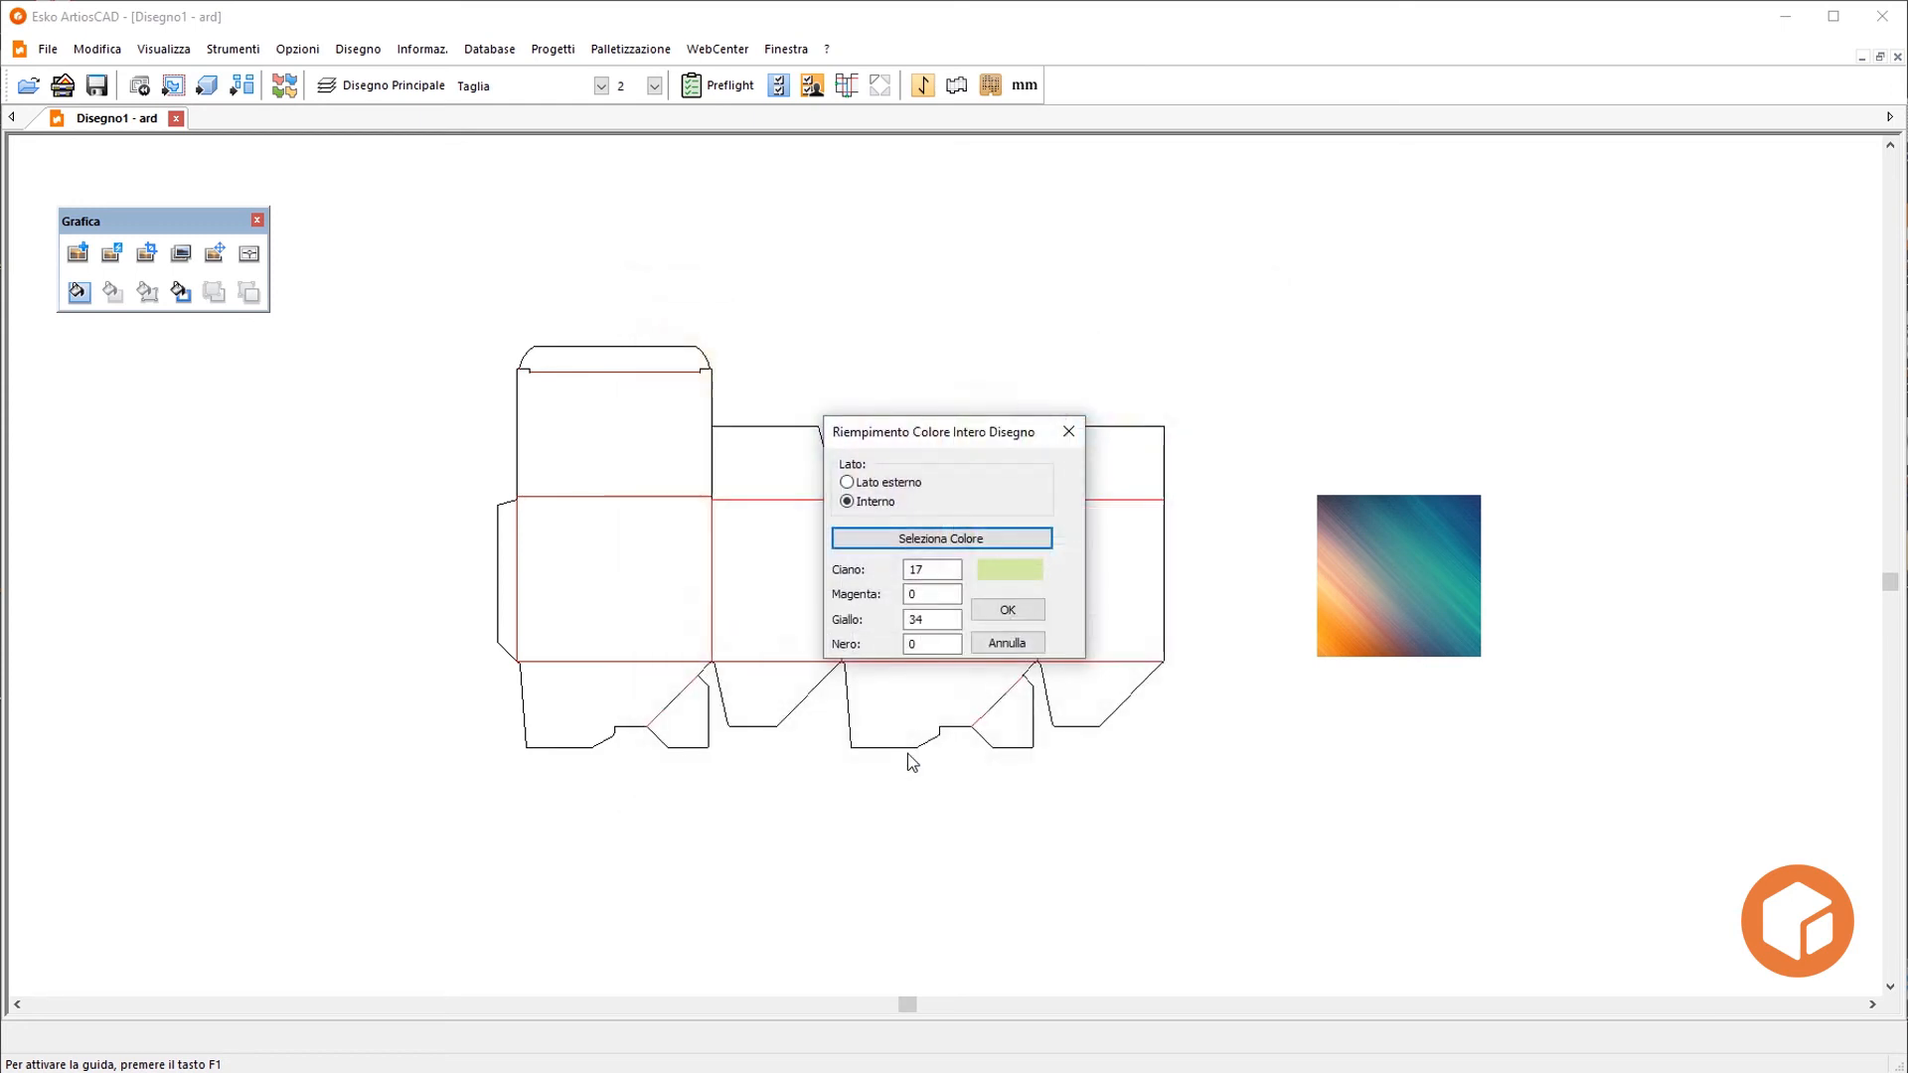
click(1006, 609)
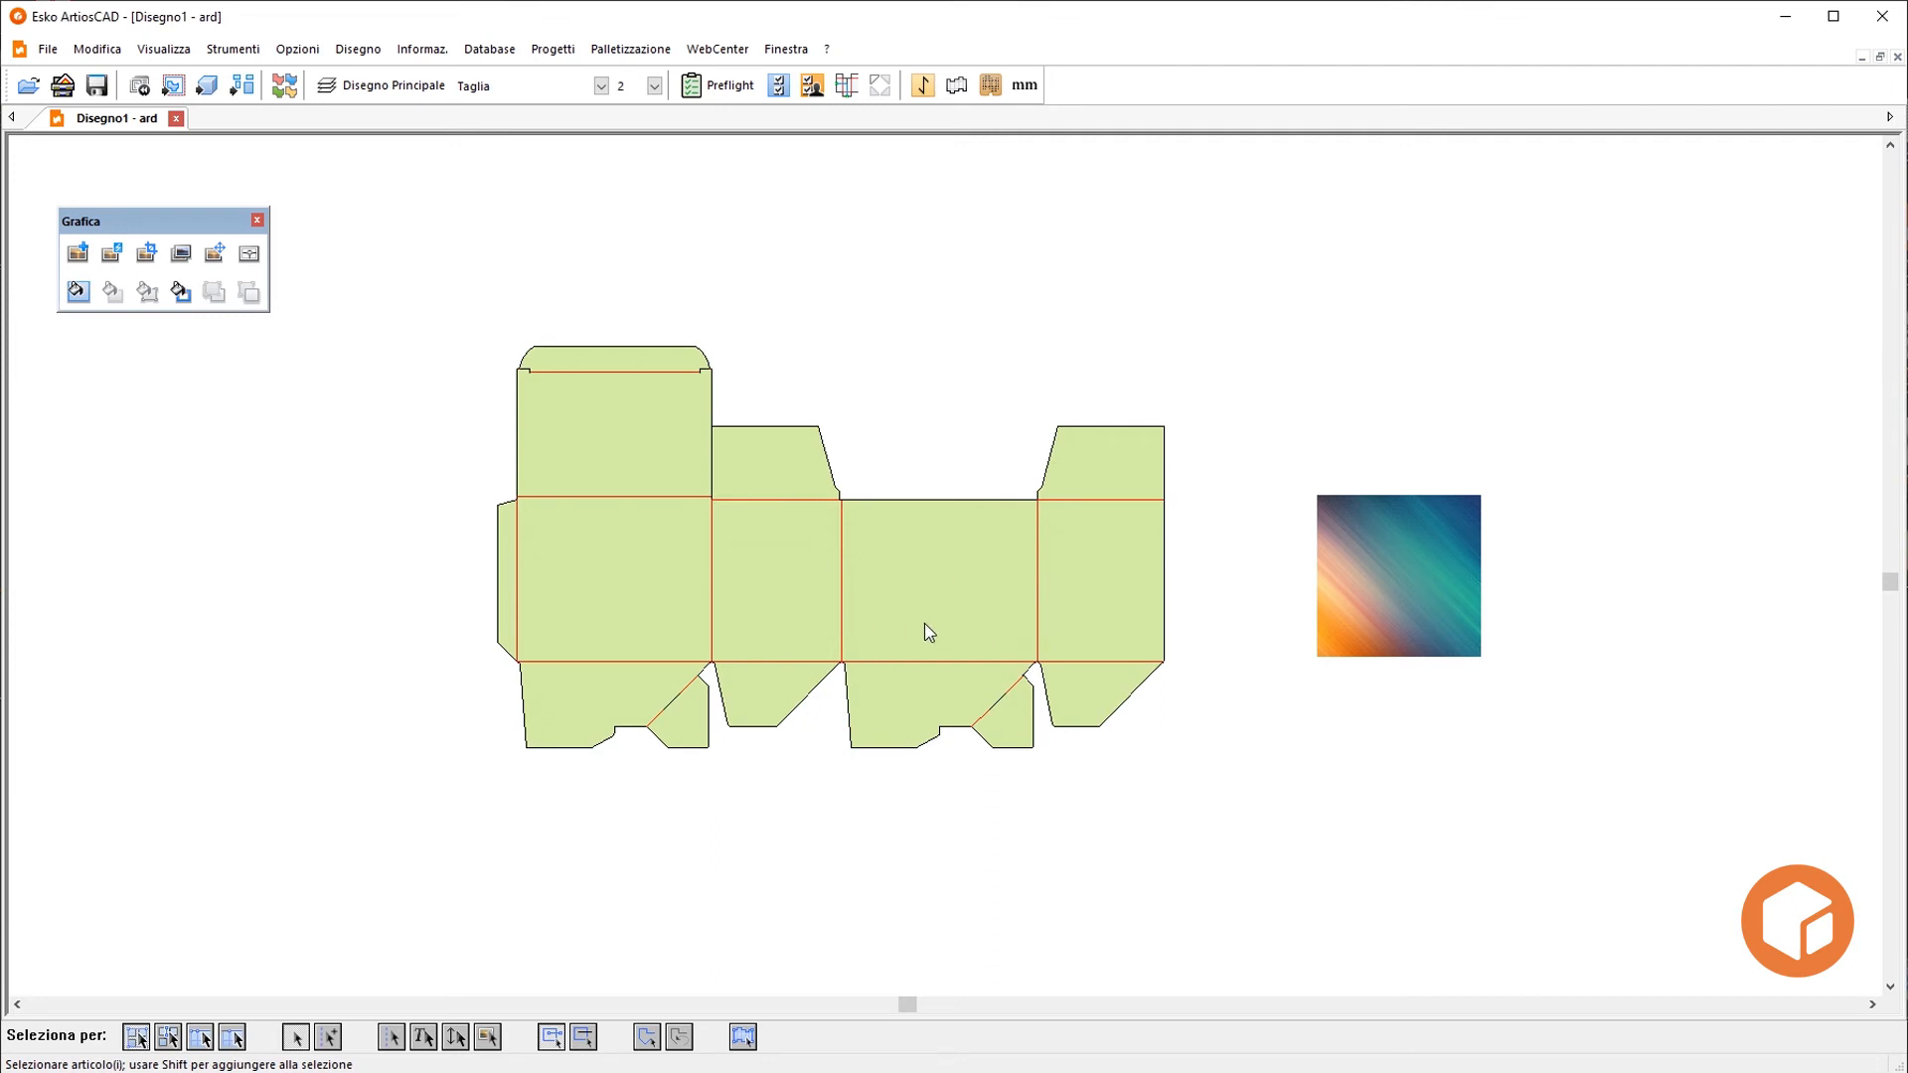
Fill the outline of the large lid panel above the first main panel with a darker green
click(518, 426)
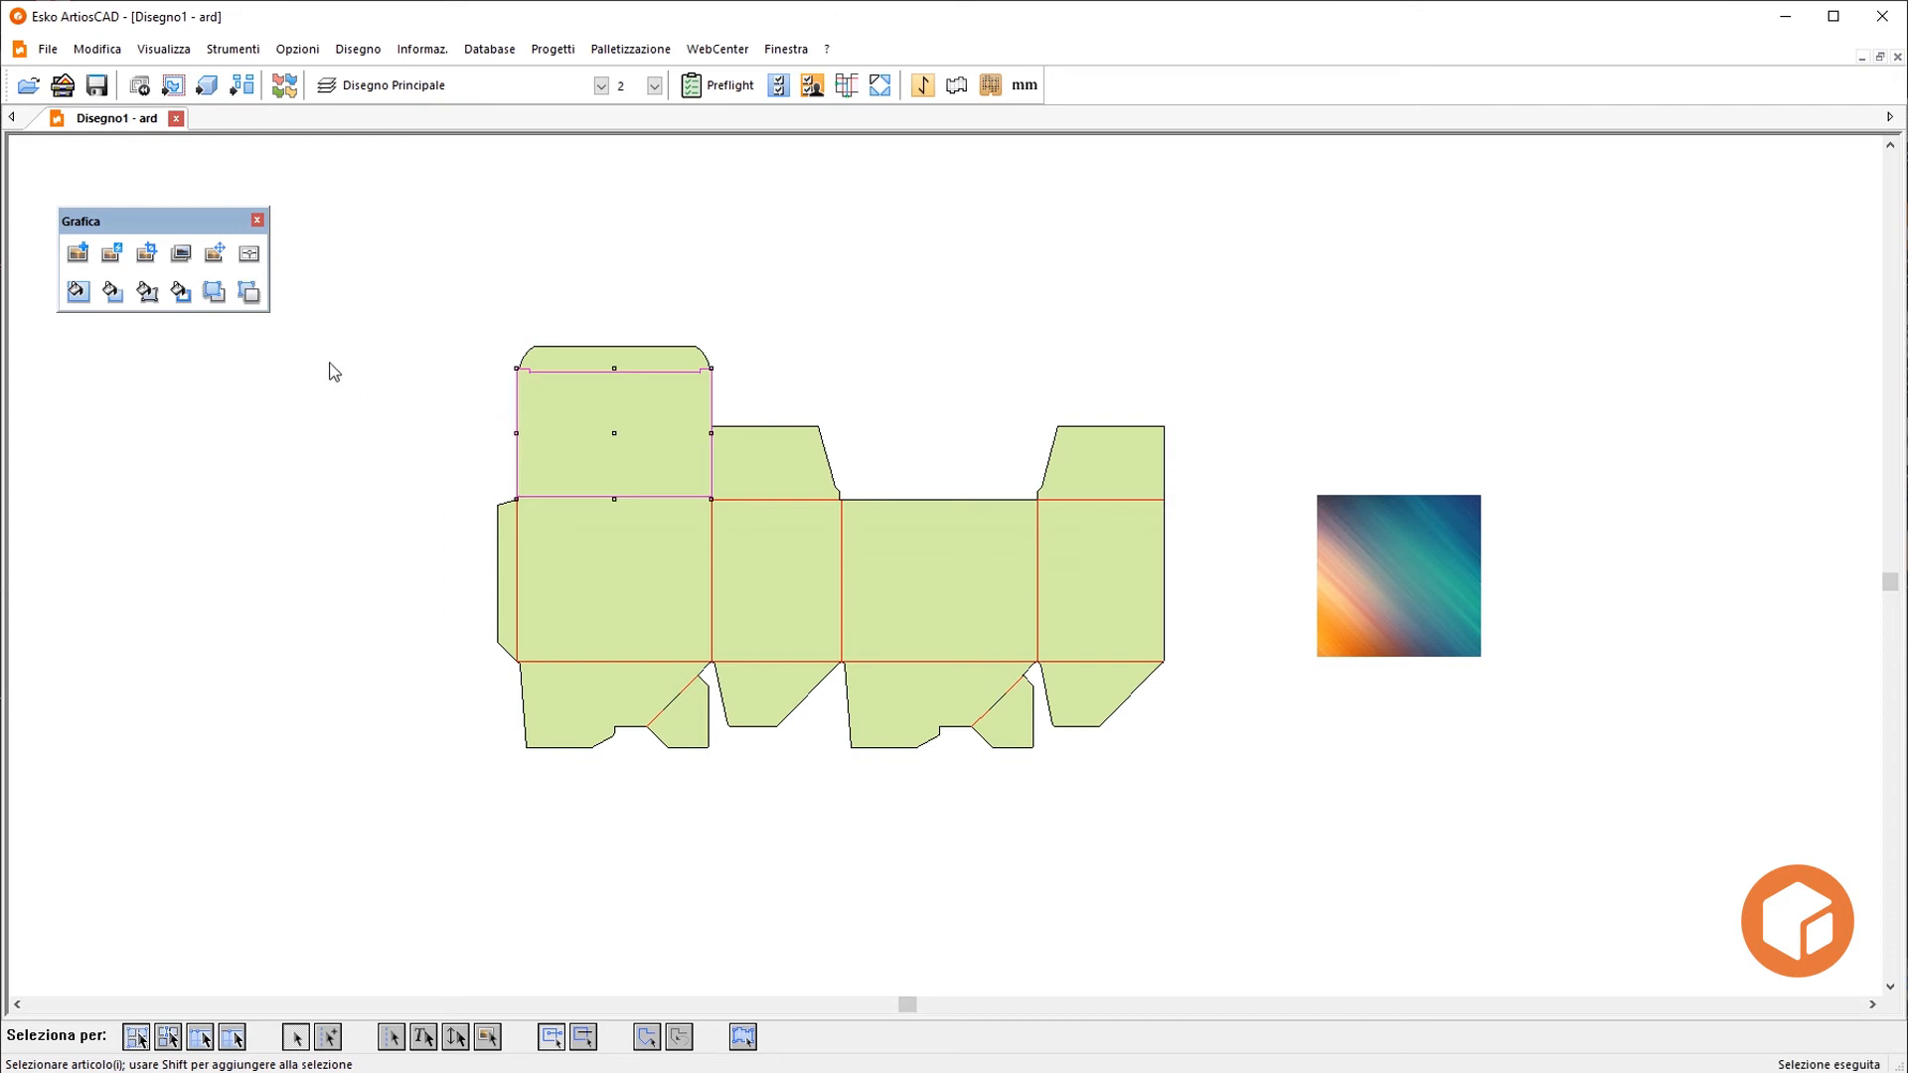
click(113, 293)
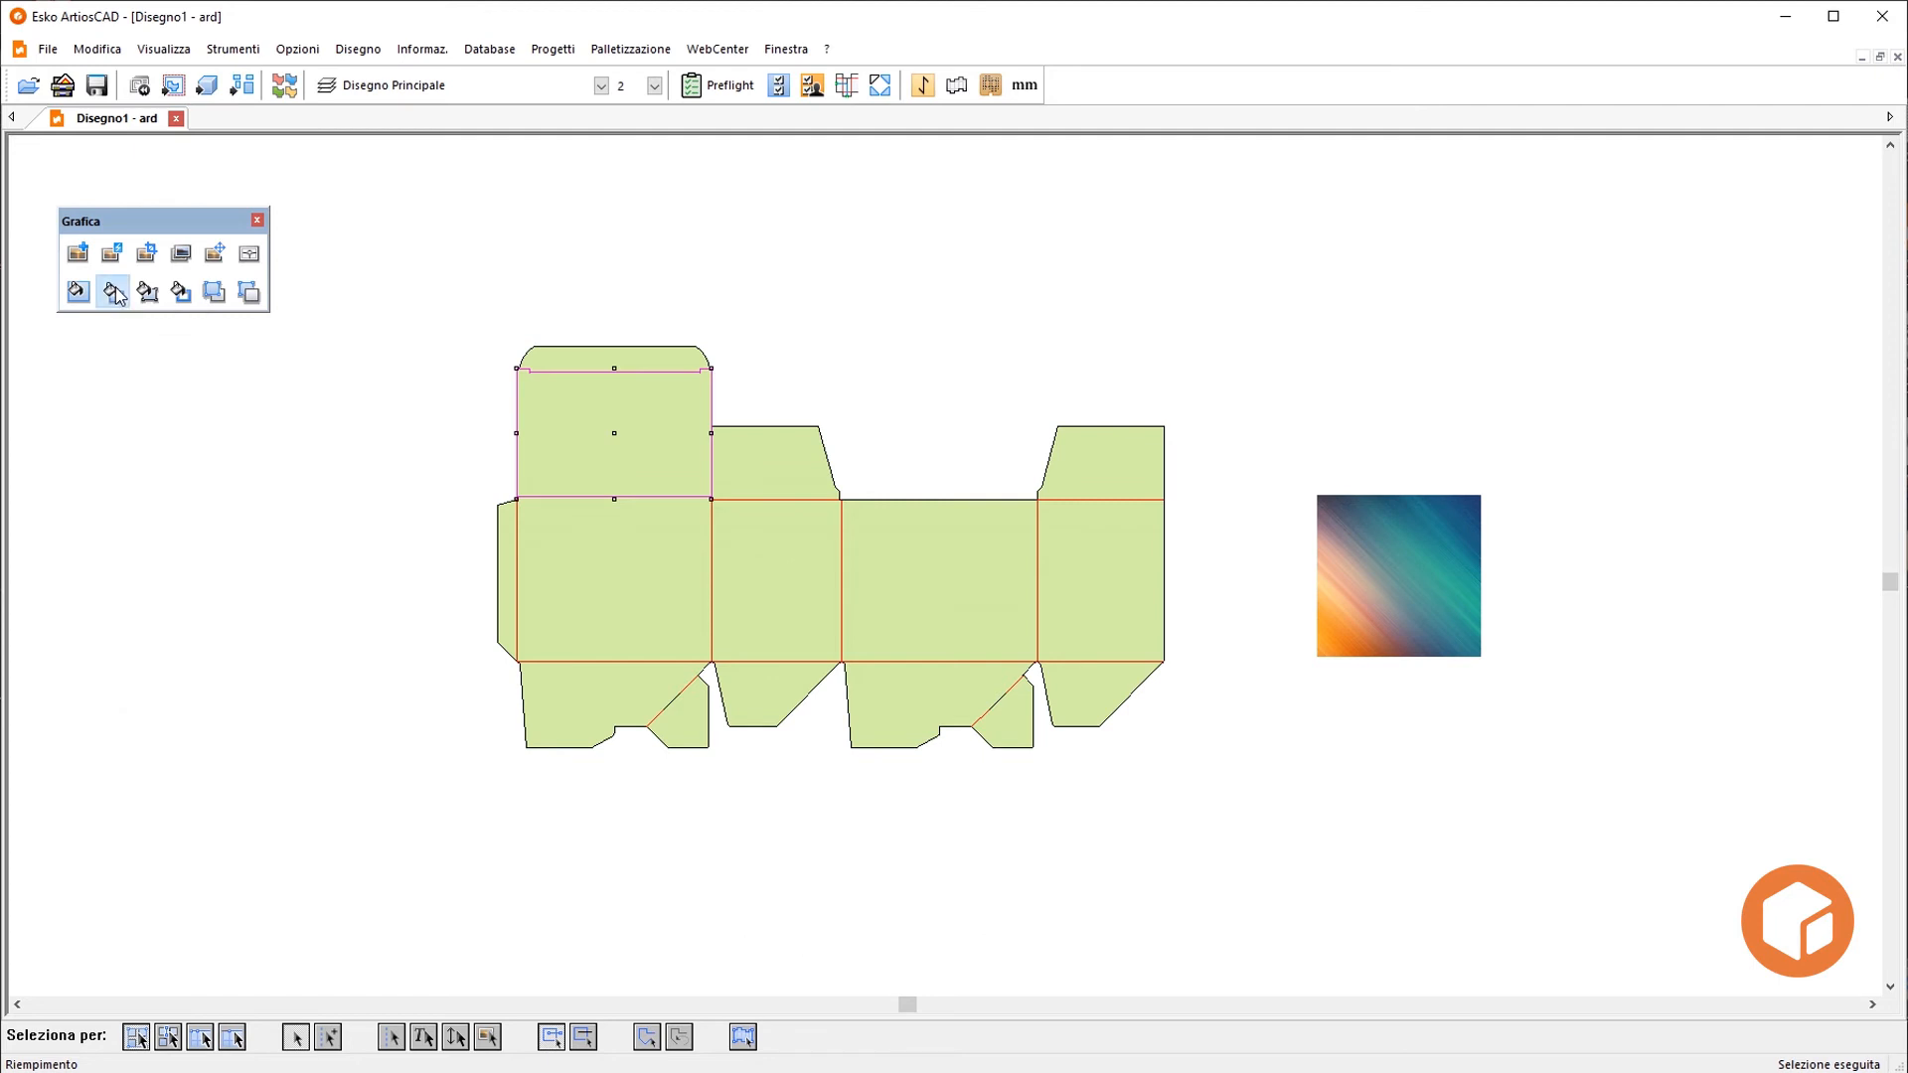
click(592, 572)
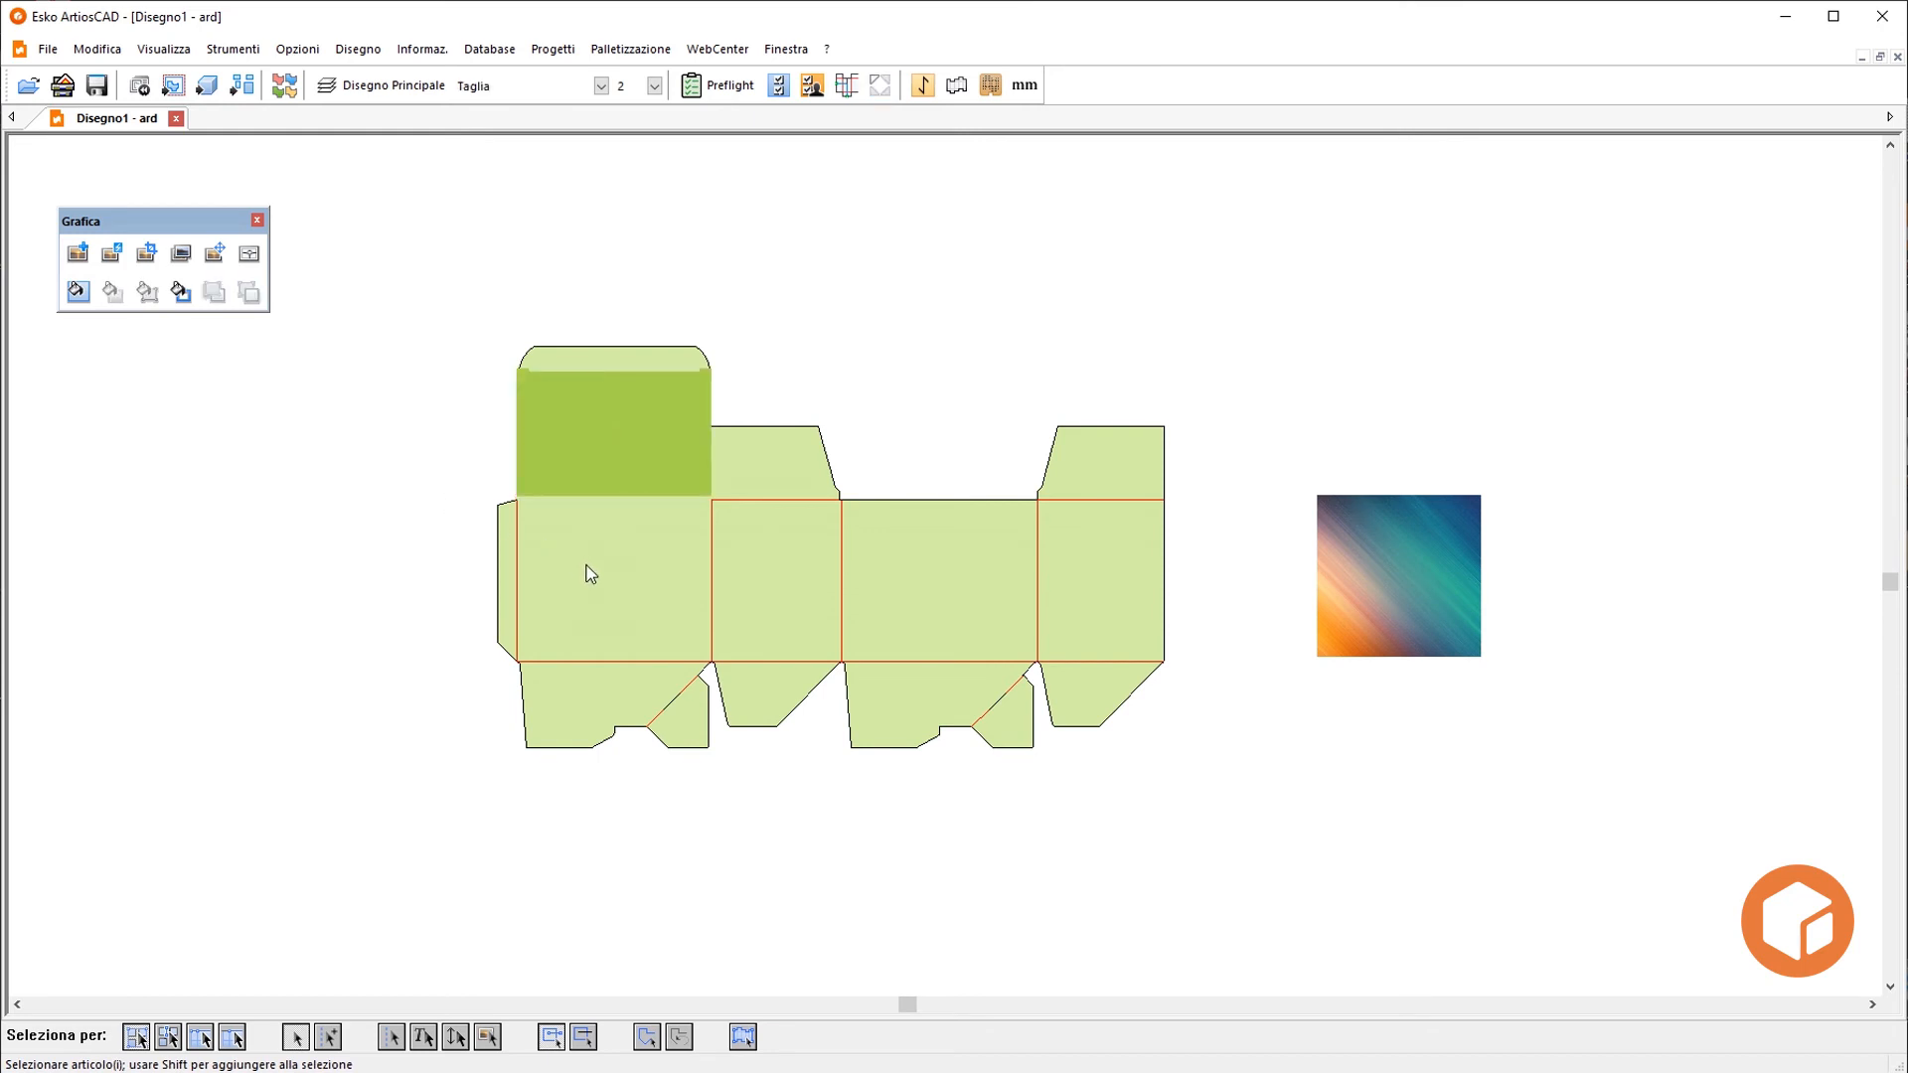
Apply a teal-blue stroke to the outline of the bottom flap below the first narrow side panel
click(761, 734)
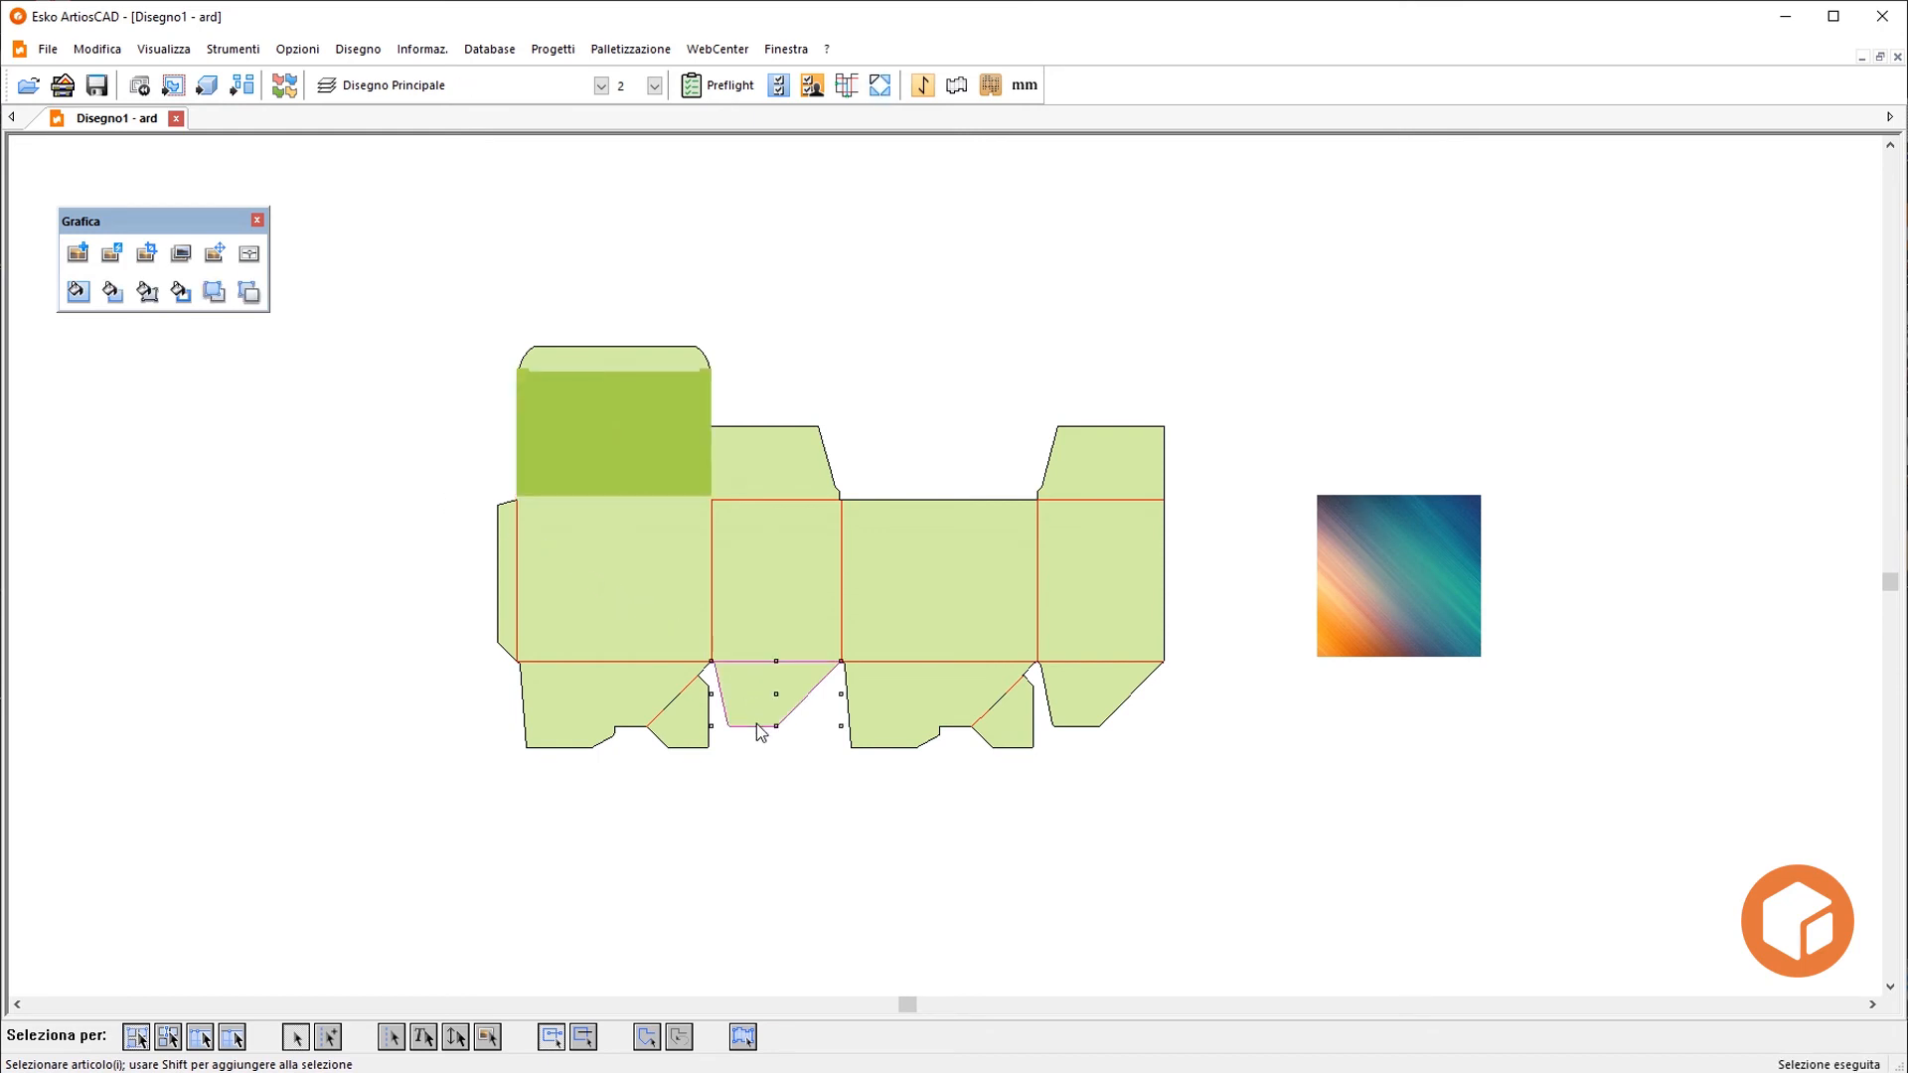
click(149, 293)
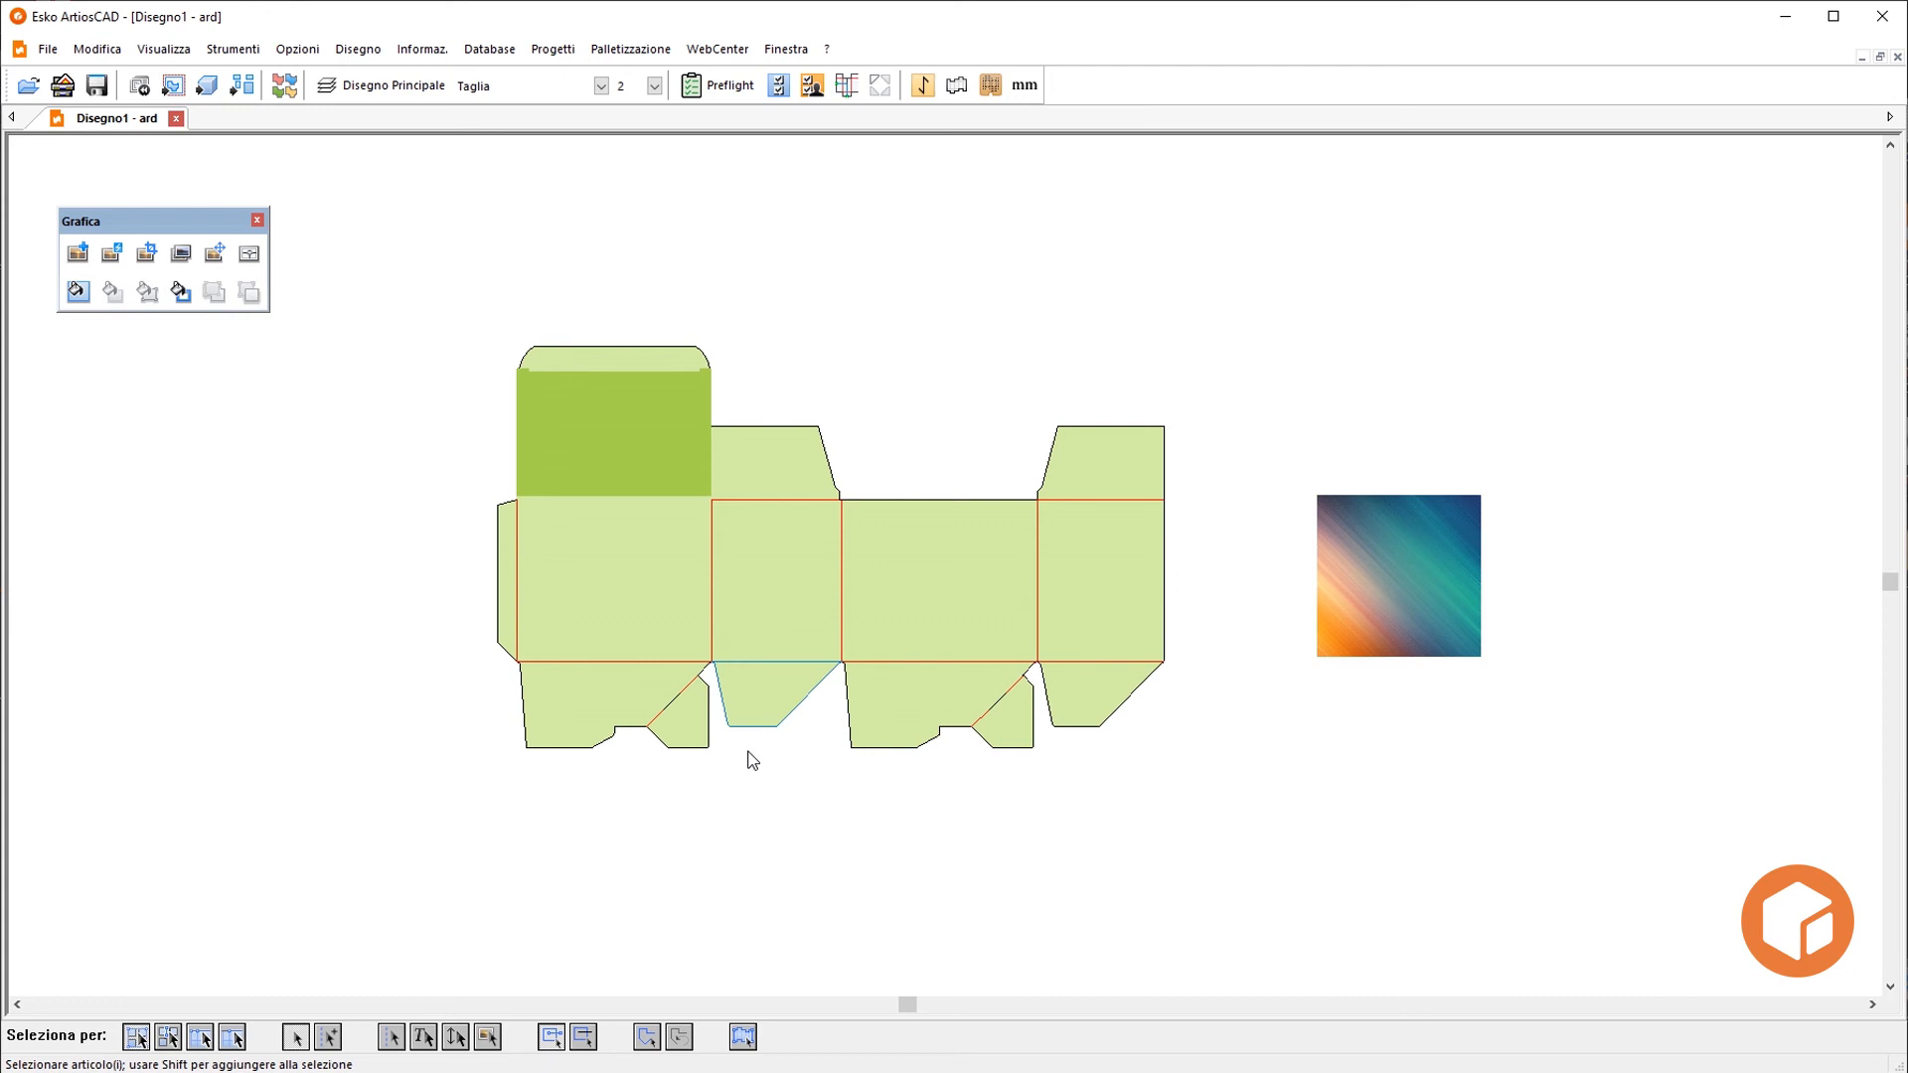
Use the panel fill to colour the main part of the leftmost bottom flap and the rightmost bottom flap darker green
click(183, 294)
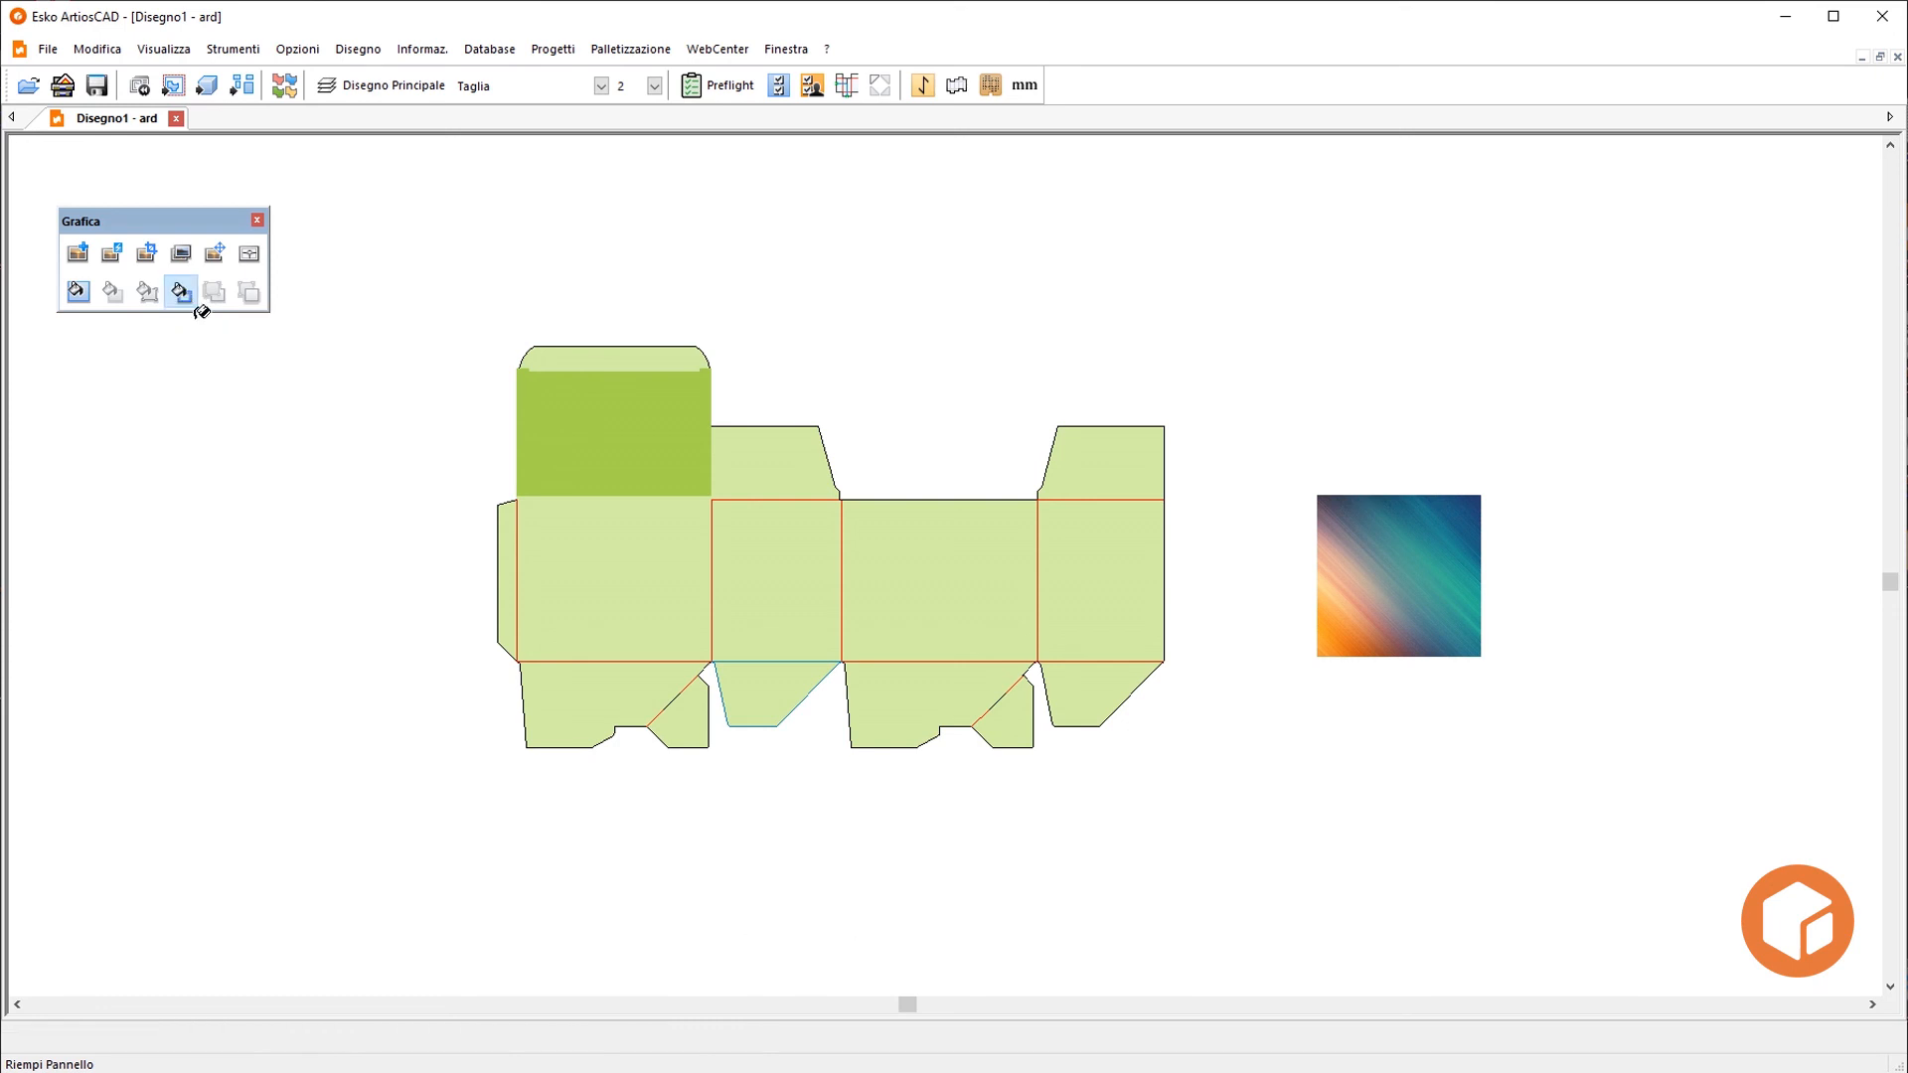
click(597, 688)
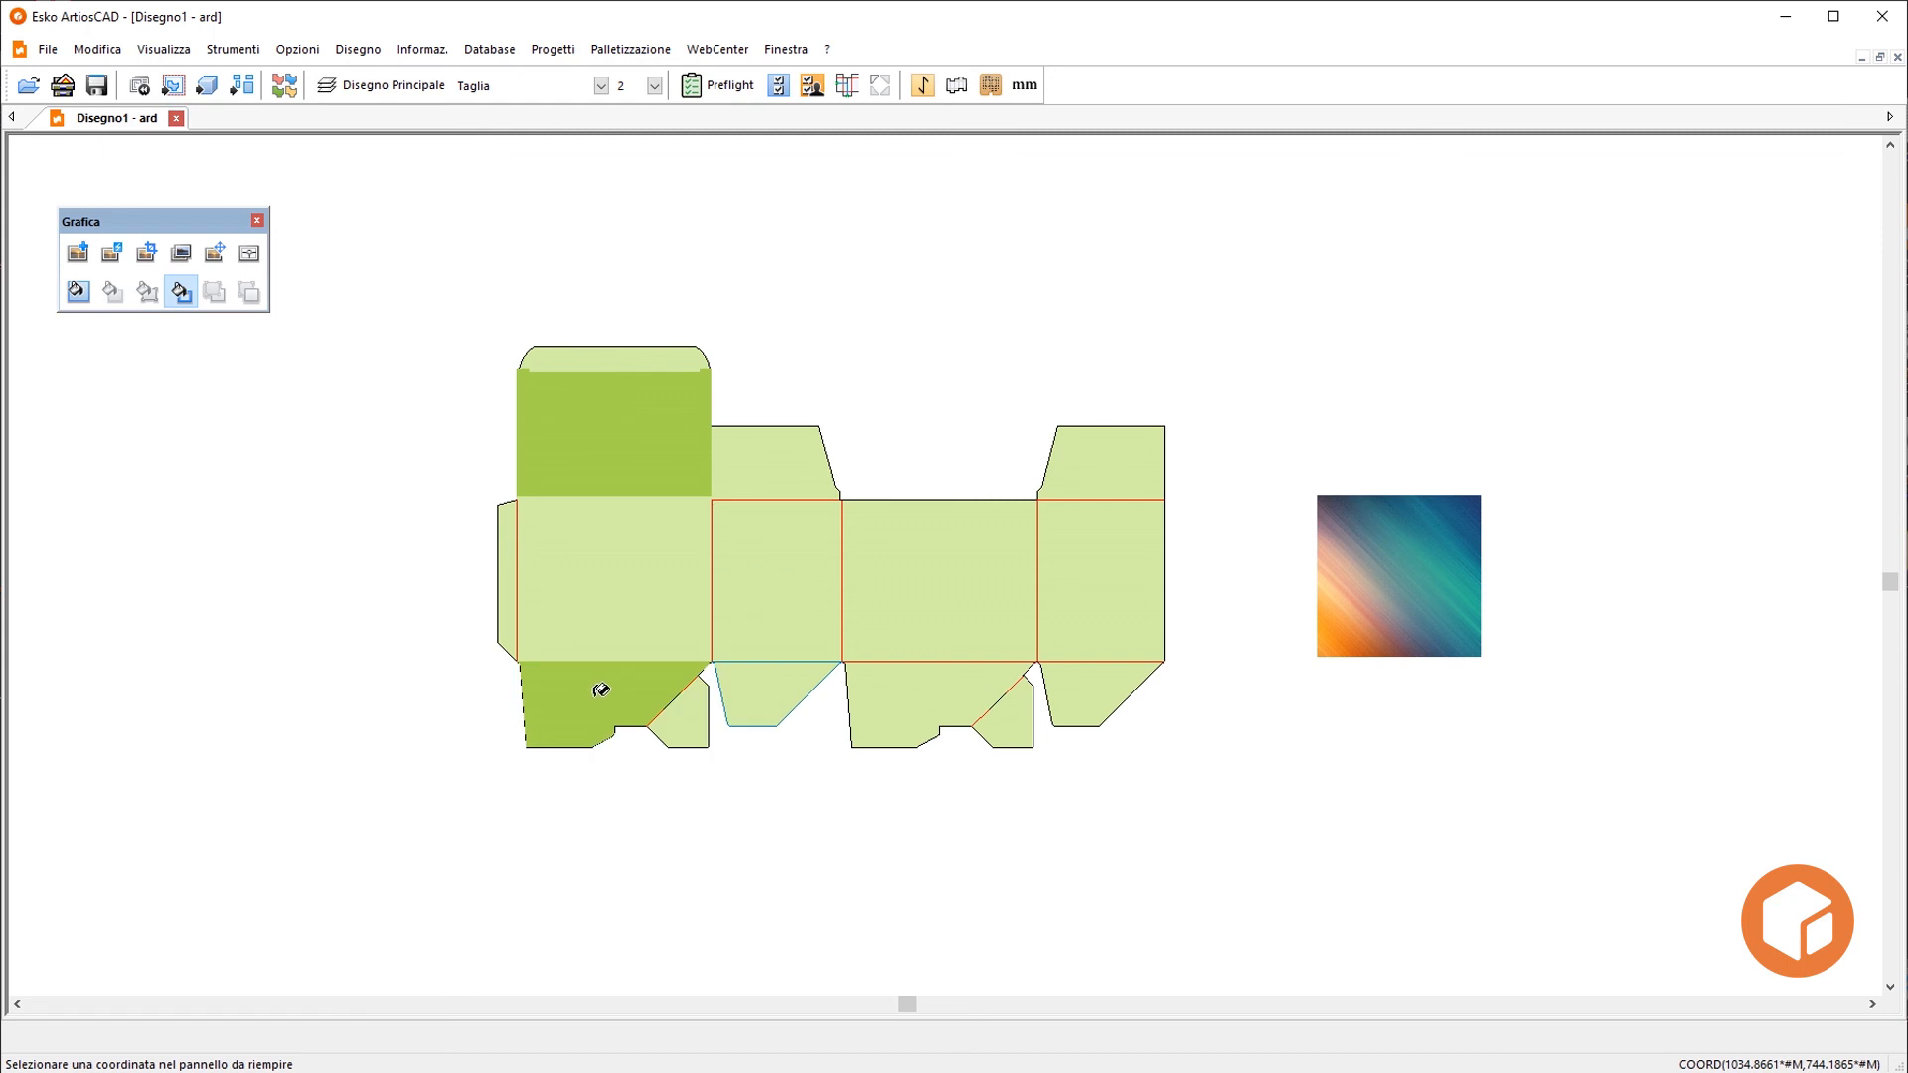
click(1076, 682)
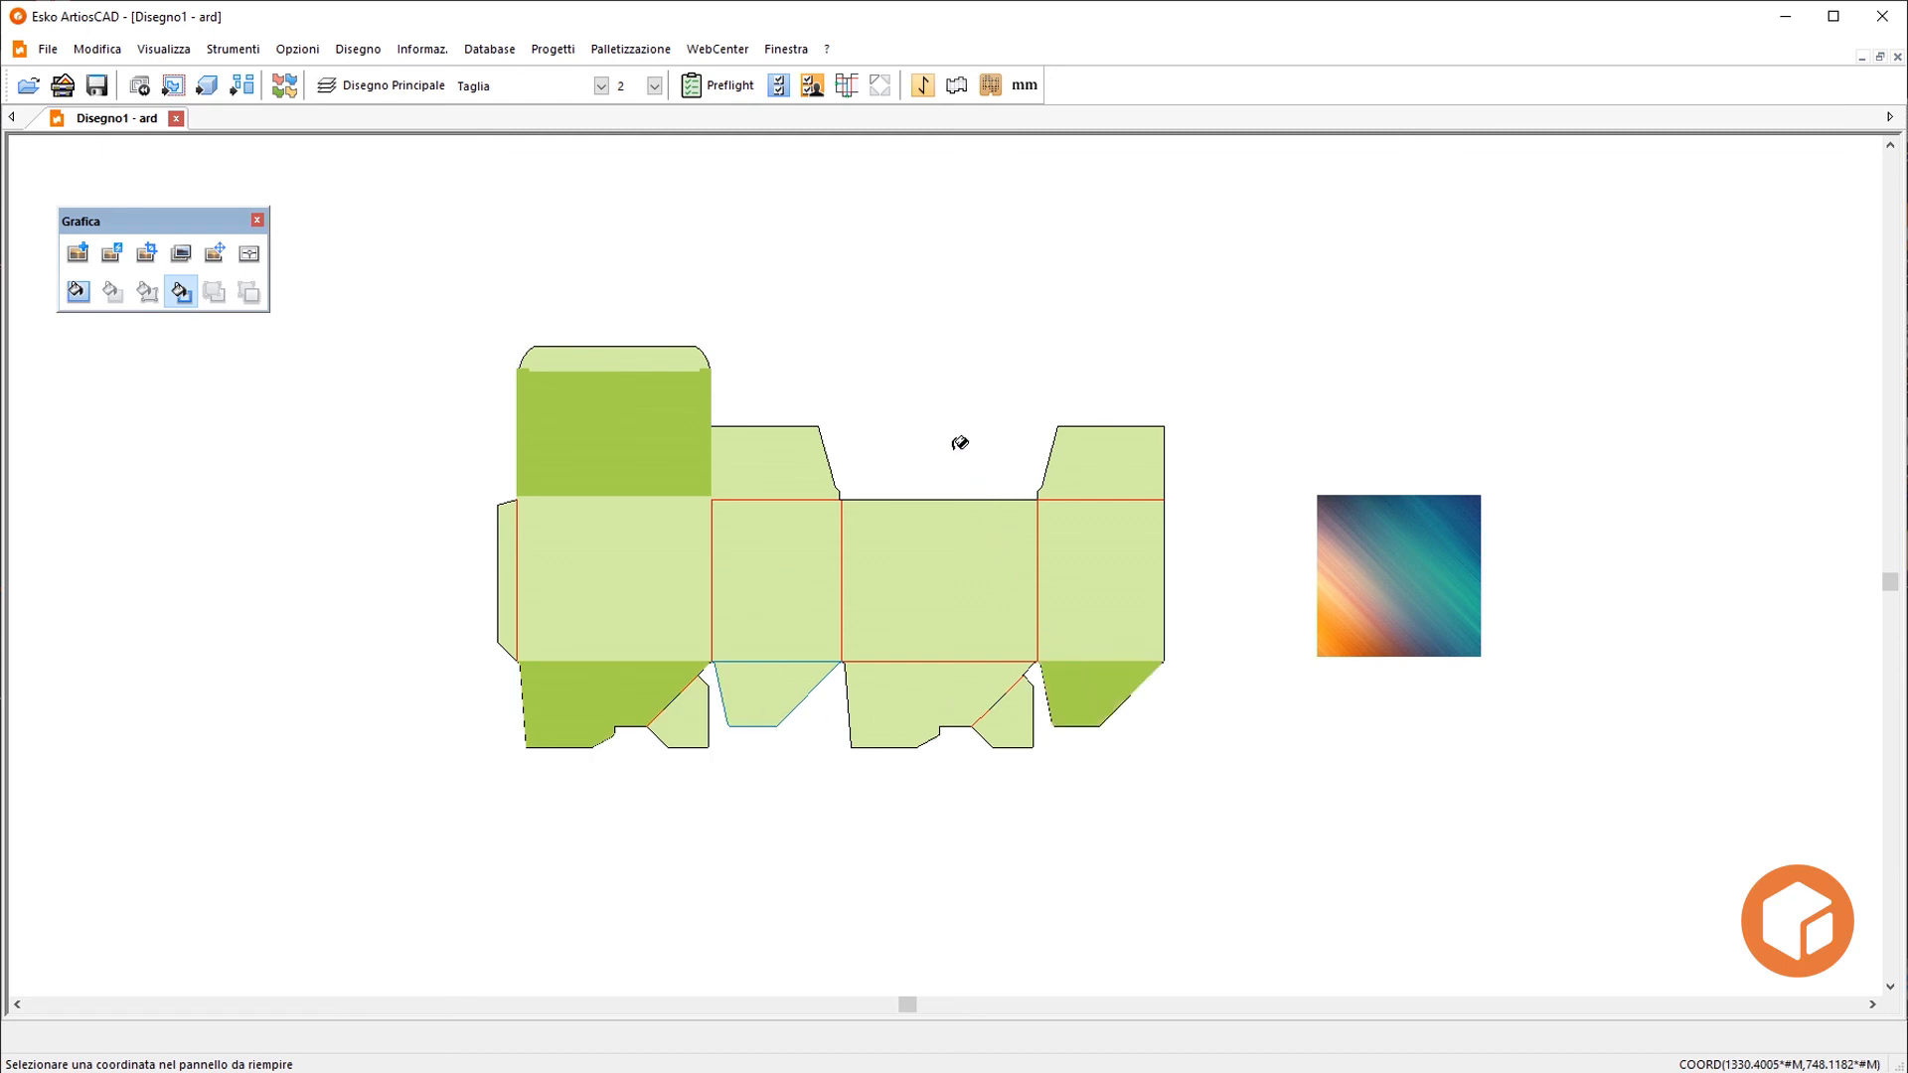
key(Escape)
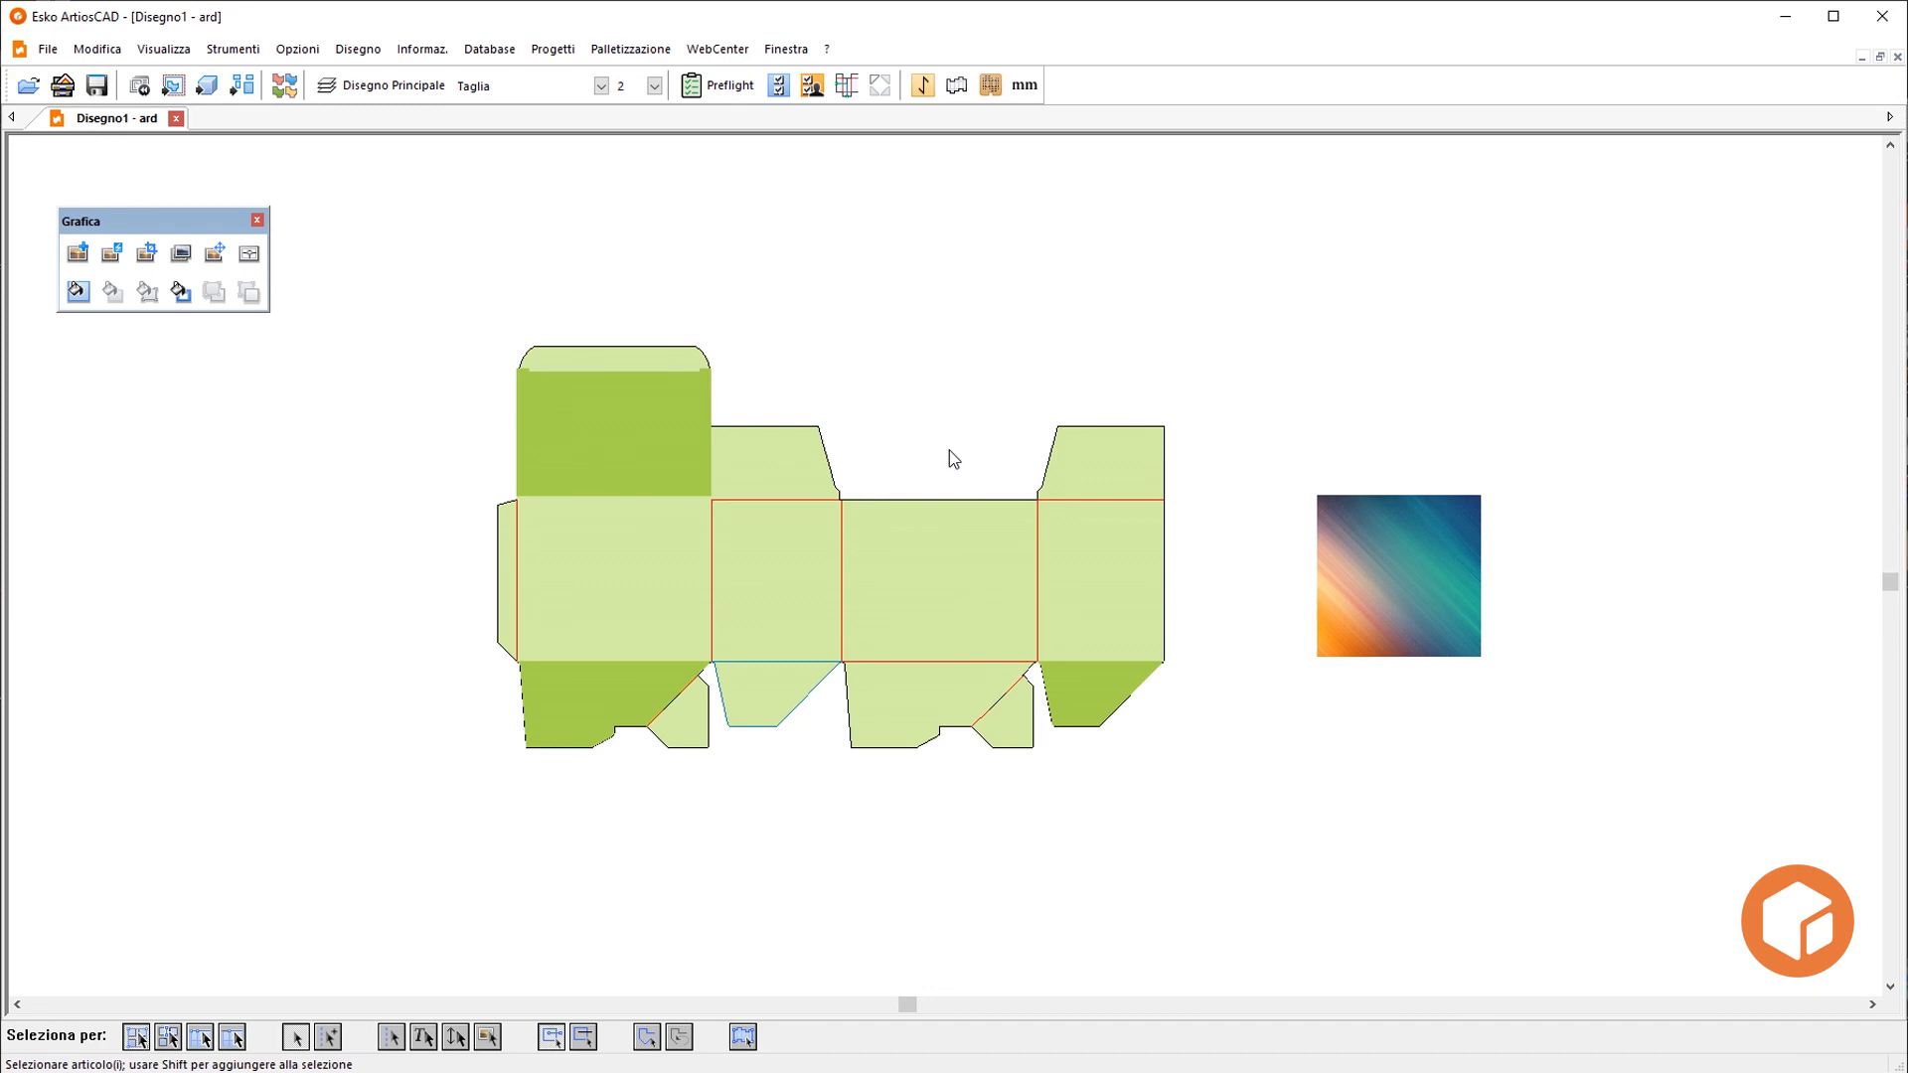